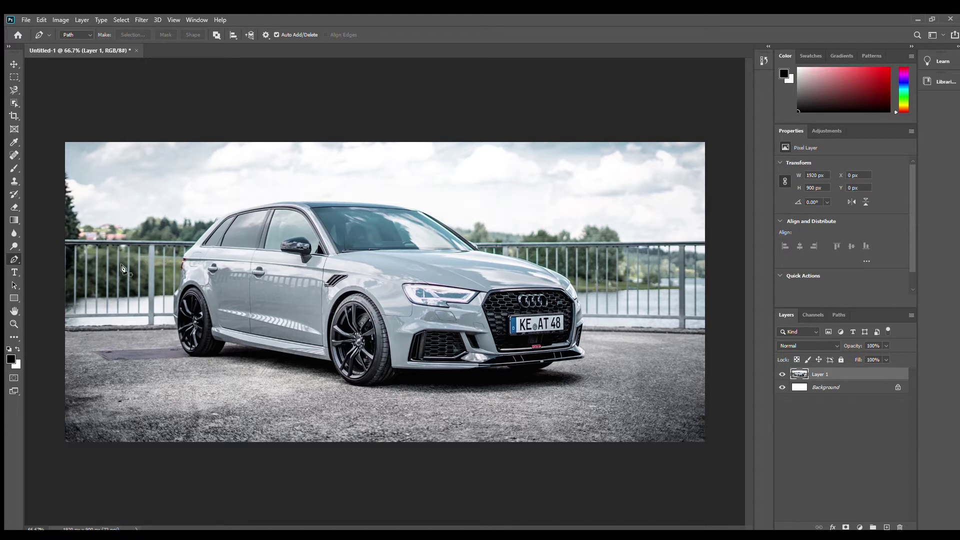
Start the pen outline at the ground's left edge, then trace up the rear bumper and over the rear wheel arch
left_click(40, 322)
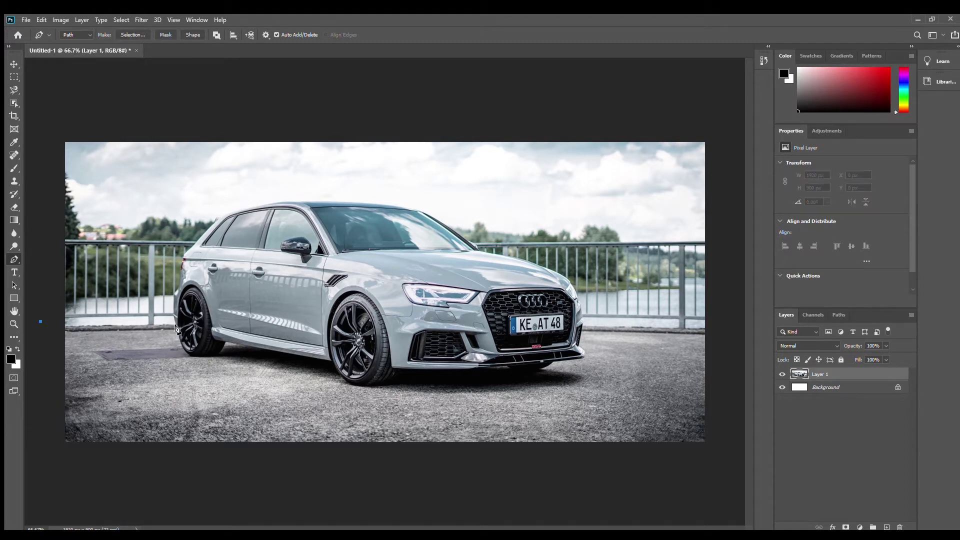
left_click(177, 329)
key("ctrl+plus")
key("ctrl+plus")
mouse_move(106, 316)
left_mouse_down()
mouse_move(415, 270)
mouse_move(613, 283)
left_mouse_up()
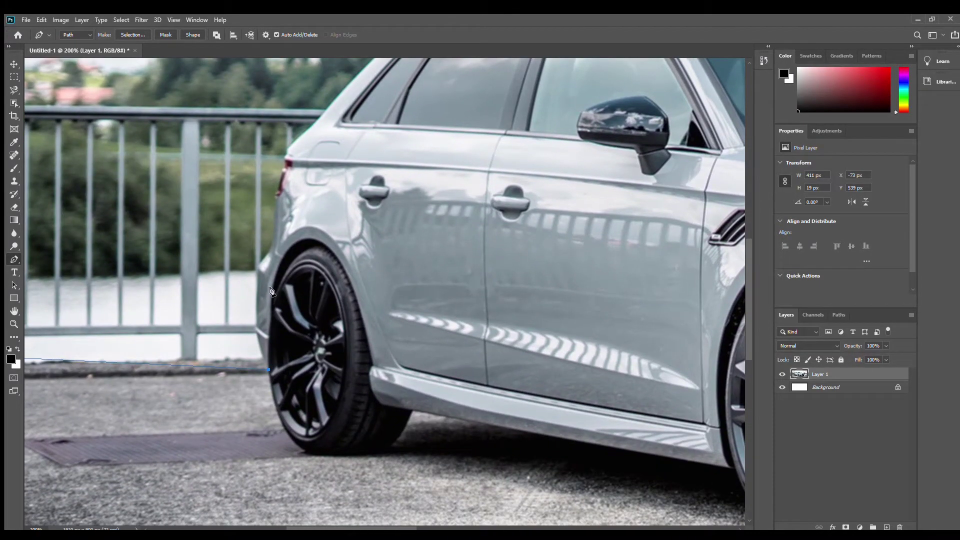
left_click(268, 351)
left_click(269, 318)
left_click(274, 280)
left_click_drag(291, 247, 303, 233)
left_click(291, 247, "alt")
left_click_drag(329, 248, 348, 266)
Continue the outline down the rear tyre edge and forward along the side sill to the front wheel
left_click_drag(350, 277, 351, 285)
left_click_drag(371, 348, 371, 367)
left_click_drag(373, 363, 366, 372)
left_click(366, 372)
left_click(370, 388)
left_click(379, 403)
left_click(417, 411)
left_click(495, 426)
left_click(606, 446)
left_click(698, 462)
left_click(729, 469)
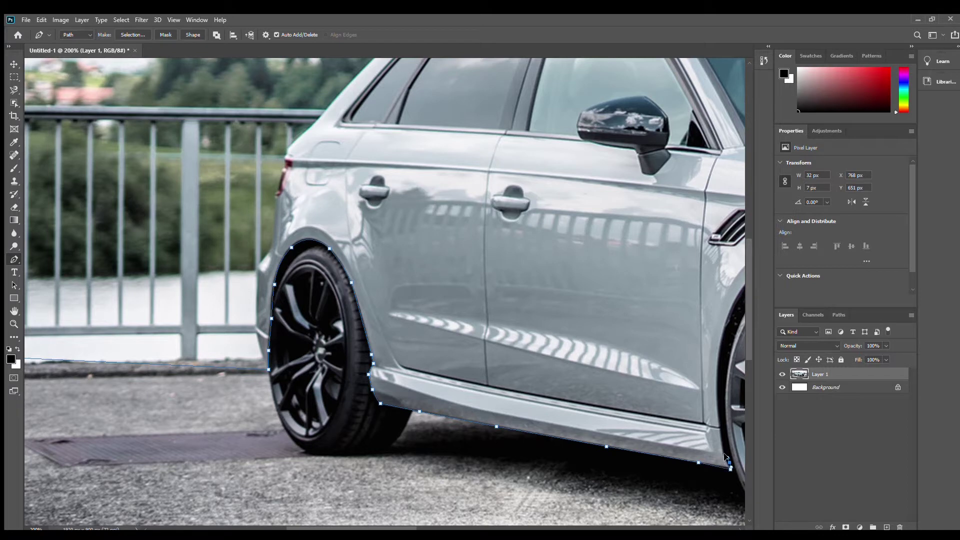
left_click(731, 463)
mouse_move(649, 399)
left_mouse_down()
mouse_move(380, 354)
mouse_move(355, 314)
left_mouse_up()
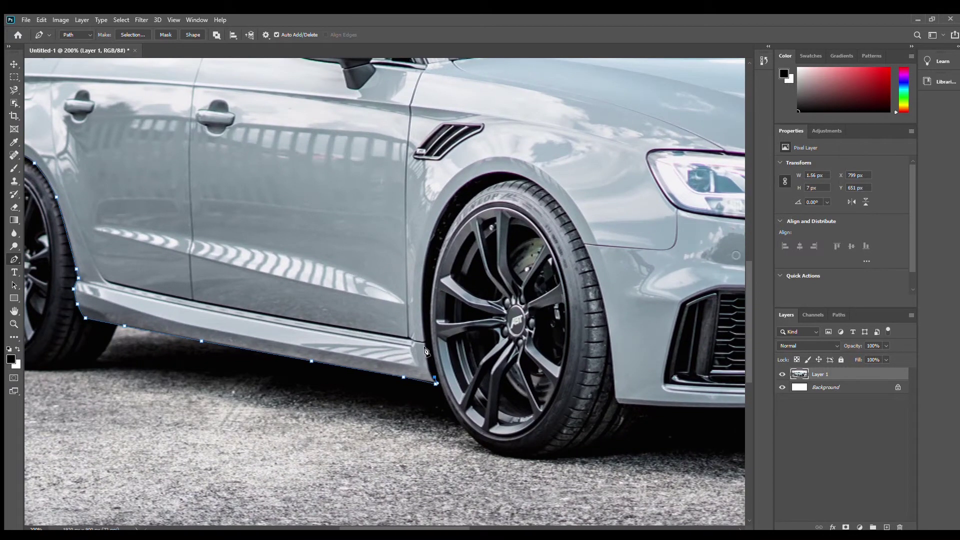
Trace the outline up behind the front wheel and curve it over the front wheel arch
left_click(426, 348)
left_click(424, 318)
left_click(424, 312)
key("ctrl+z")
left_click(424, 274)
left_click_drag(425, 254, 426, 251)
left_click_drag(446, 203, 457, 189)
left_click_drag(499, 172, 533, 170)
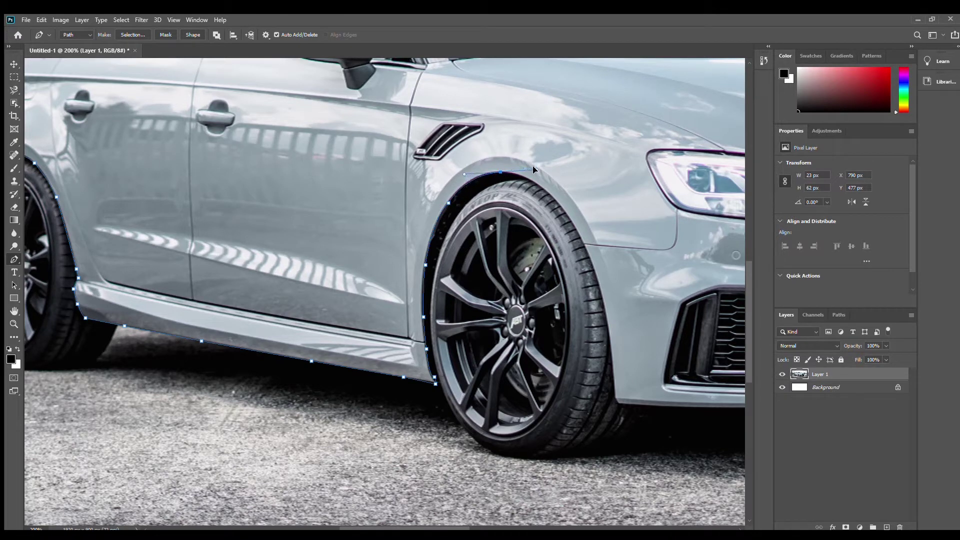
left_click(500, 172, "alt")
left_click_drag(552, 197, 568, 216)
left_click(552, 197, "alt")
left_click_drag(592, 268, 603, 302)
left_click_drag(606, 311, 609, 311)
Follow the front tyre edge down to the front bumper's corner
left_click_drag(607, 338, 608, 358)
left_click_drag(613, 388, 613, 402)
left_click(612, 404)
left_click(619, 404)
left_click(653, 405)
left_click_drag(676, 371, 306, 337)
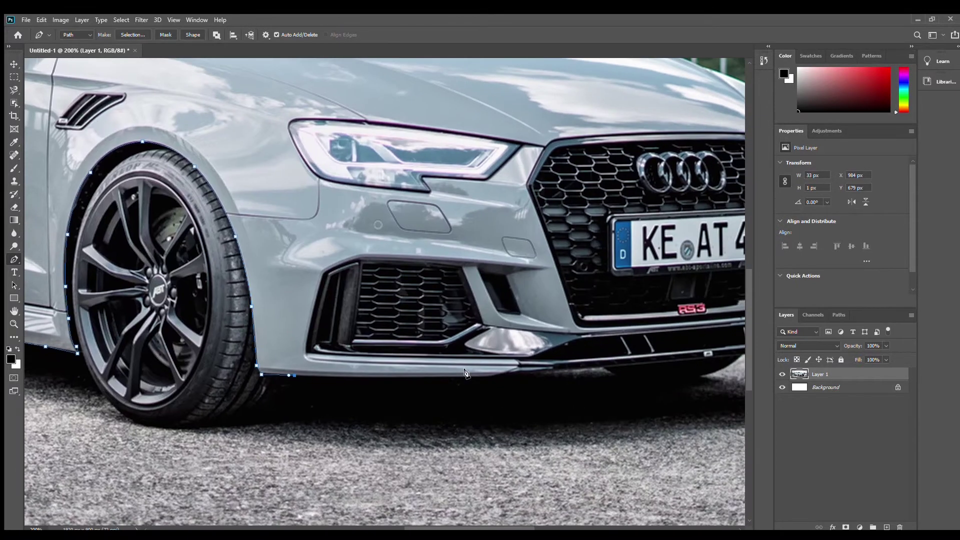
Trace along the front bumper's underside and splitter to its right tip
left_click(487, 378)
left_click(514, 373)
left_click(625, 368)
left_click(710, 358)
left_click_drag(684, 370, 490, 372)
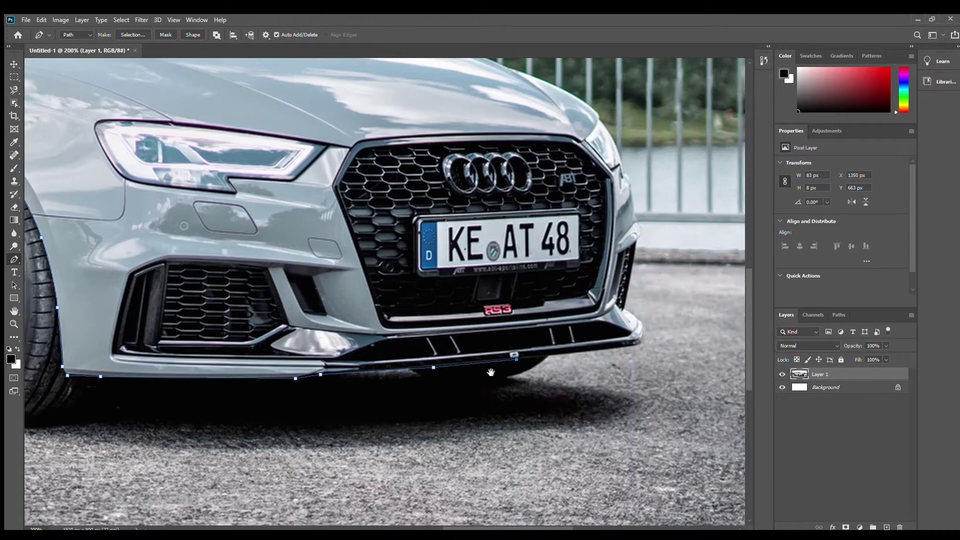
left_click_drag(629, 346, 503, 350)
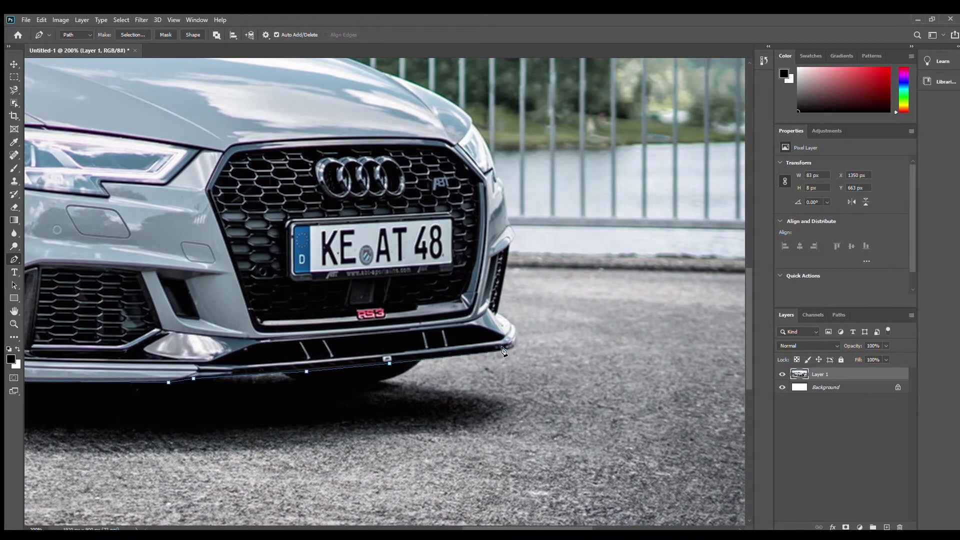
left_click(514, 346)
key("ctrl+minus")
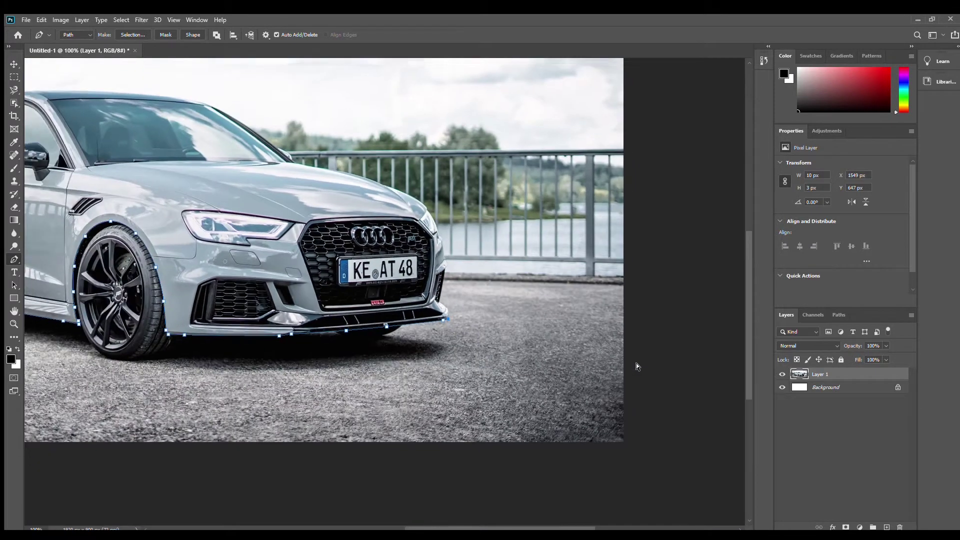
Close the outline by looping it past the right edge and above the picture back to the start
key("ctrl+minus")
left_click(711, 361)
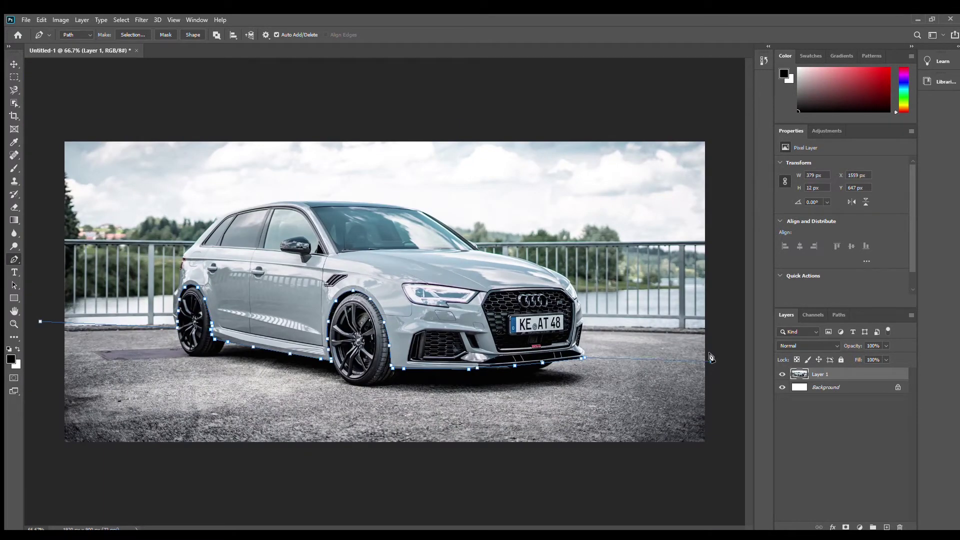
left_click(717, 113)
left_click(41, 122)
left_click(40, 322)
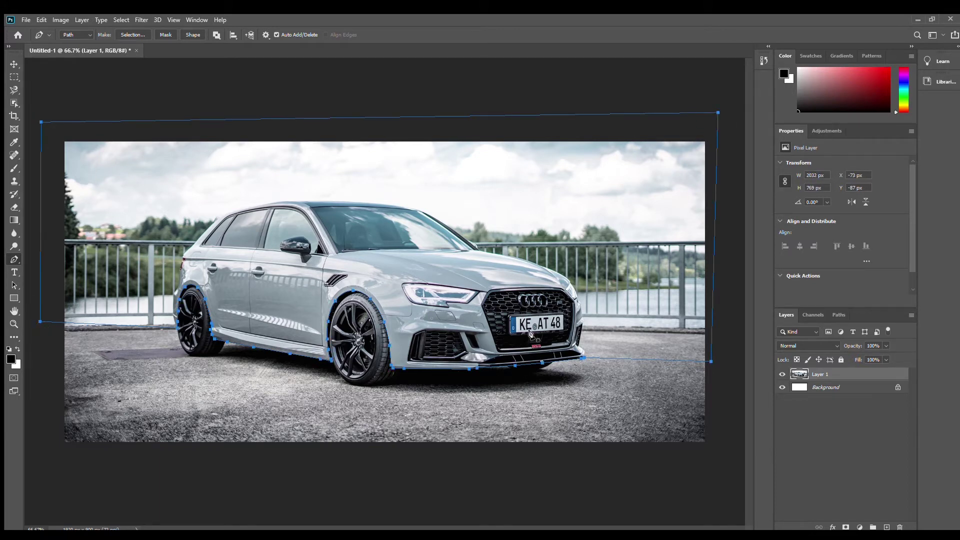
Save the work path as BODY and load it as a selection
left_click(831, 315)
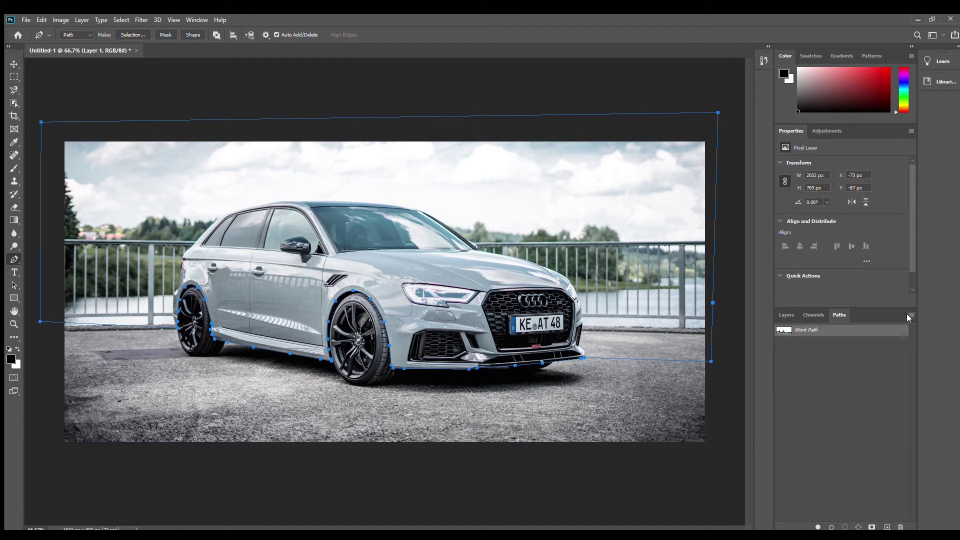
double_click(901, 338)
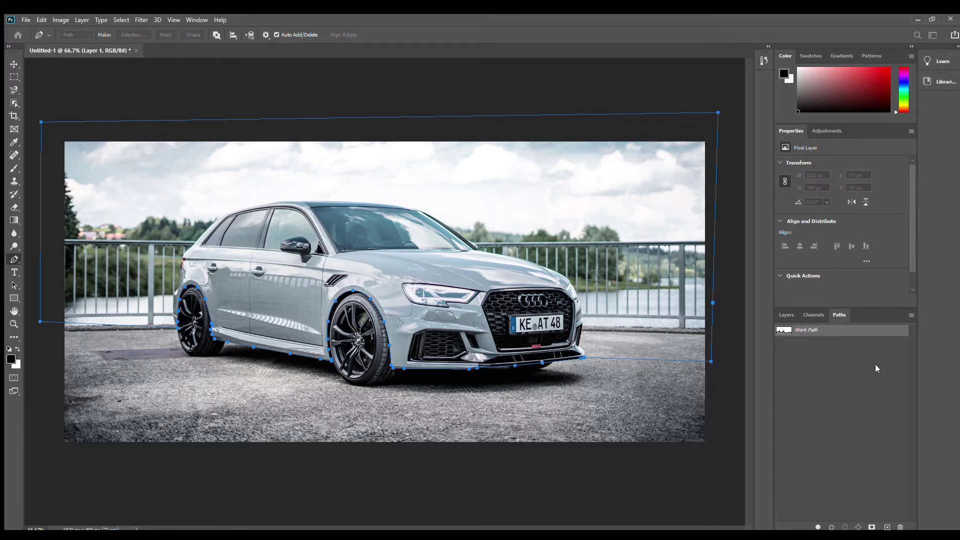
key("Return")
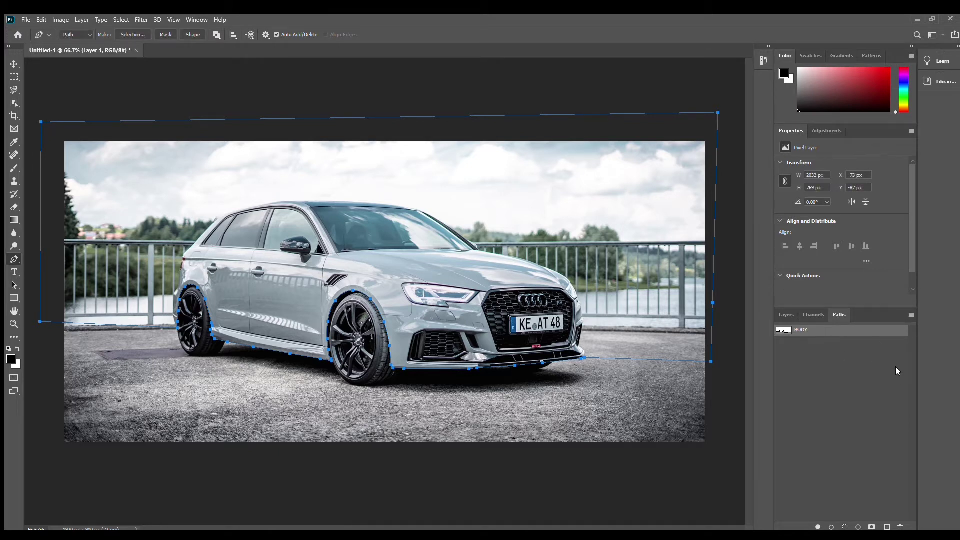
key("i")
key("ctrl+Return")
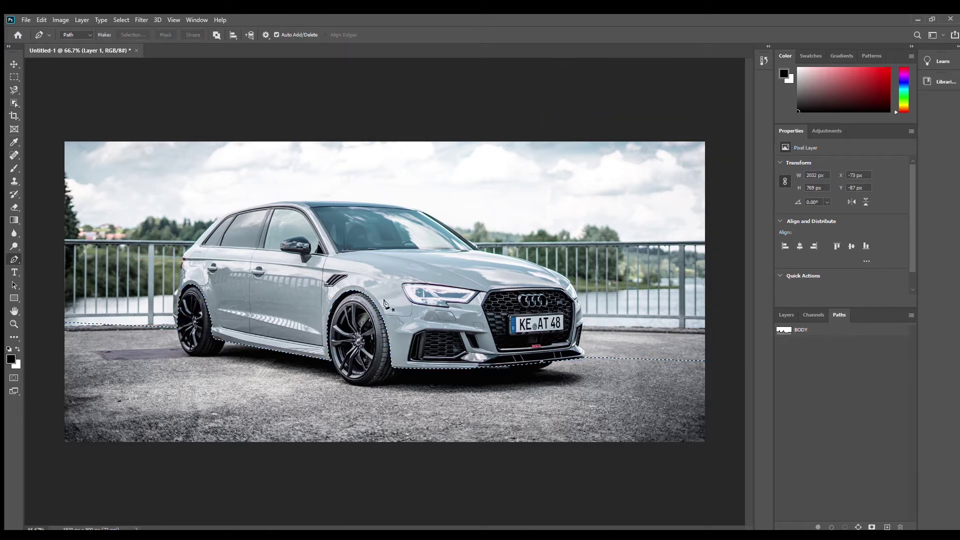
Nudge the BODY selection on Layer 1 down with the Move tool's arrow keys, then deselect
key("v")
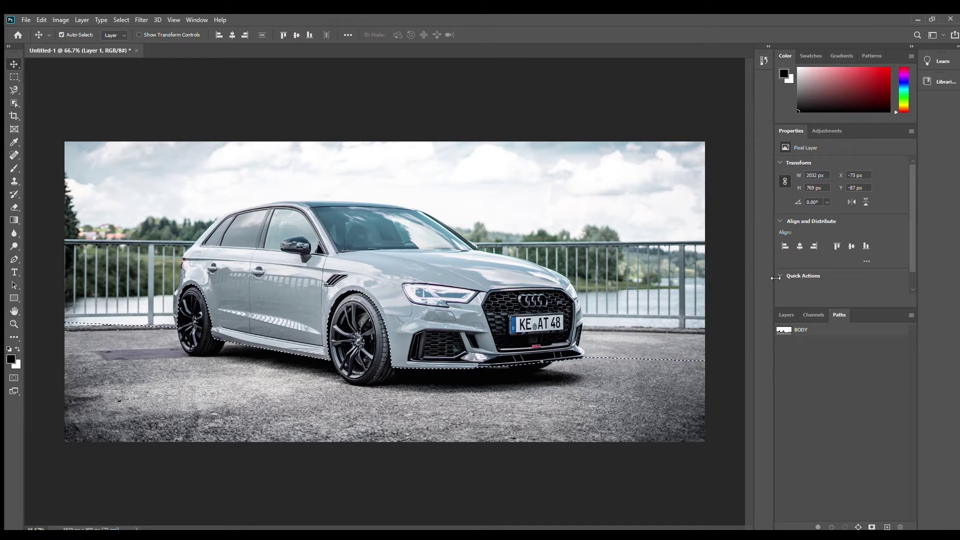
left_click(786, 314)
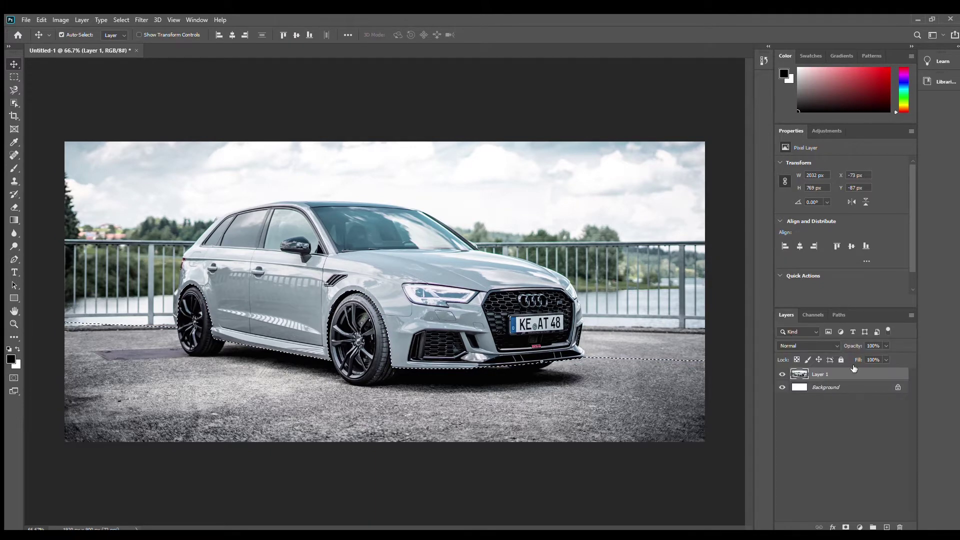
left_click(681, 290)
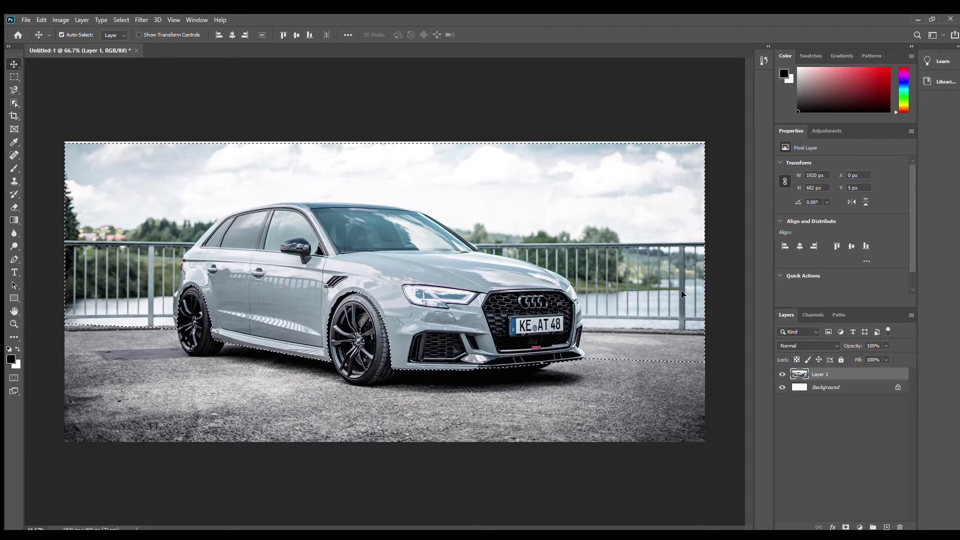
key("Down")
key("Down")
key("Down")
key("Down")
key("Down")
key("Down")
key("Down")
key("Down")
key("Down")
key("Down")
key("Down")
key("Down")
key("Down")
key("Down")
key("Down")
key("Down")
key("Down")
key("Down")
key("Down")
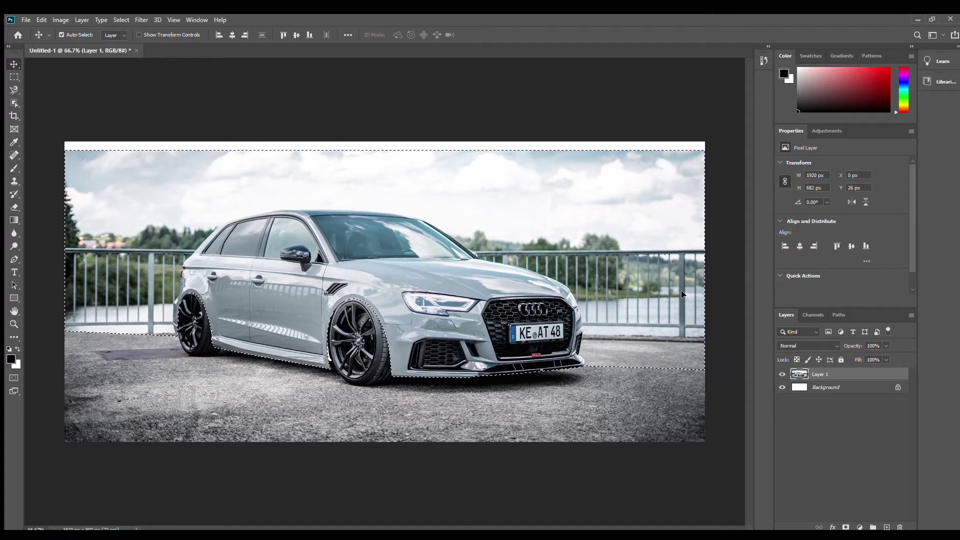
key("Down")
key("Down")
key("Down")
key("Down")
key("Down")
key("Down")
key("Down")
key("Down")
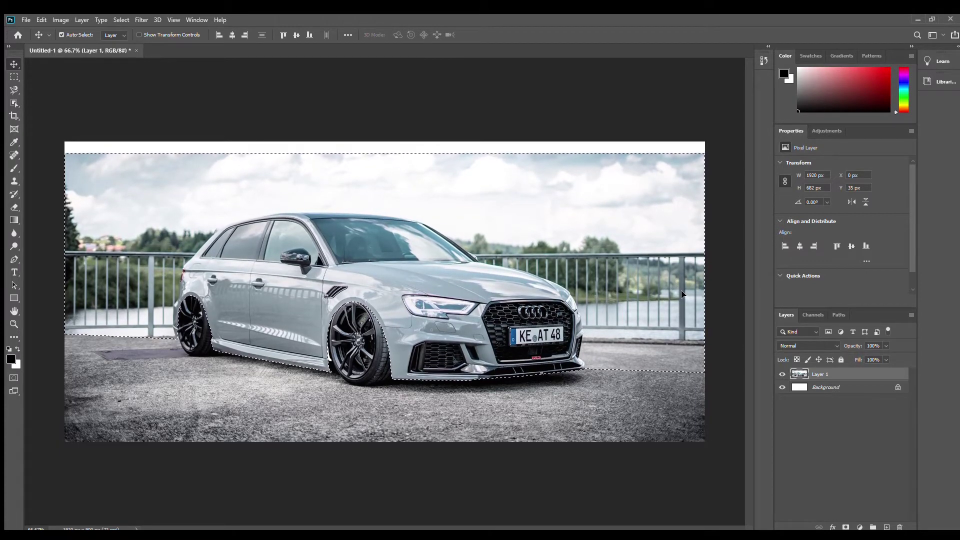
key("Down")
key("Down")
key("Down")
key("Down")
key("Down")
key("Down")
key("Down")
key("Down")
key("Down")
key("Down")
key("Down")
key("Up")
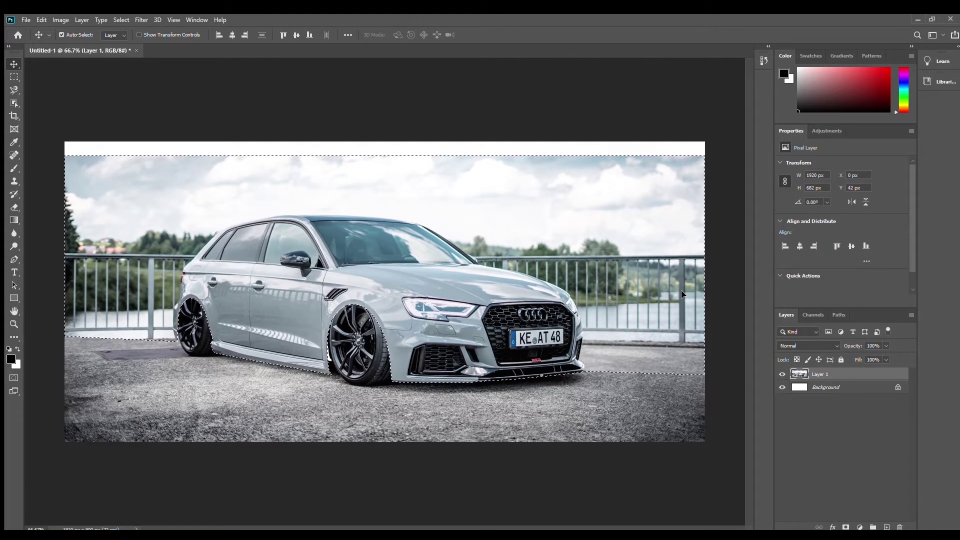
key("Up")
key("Up")
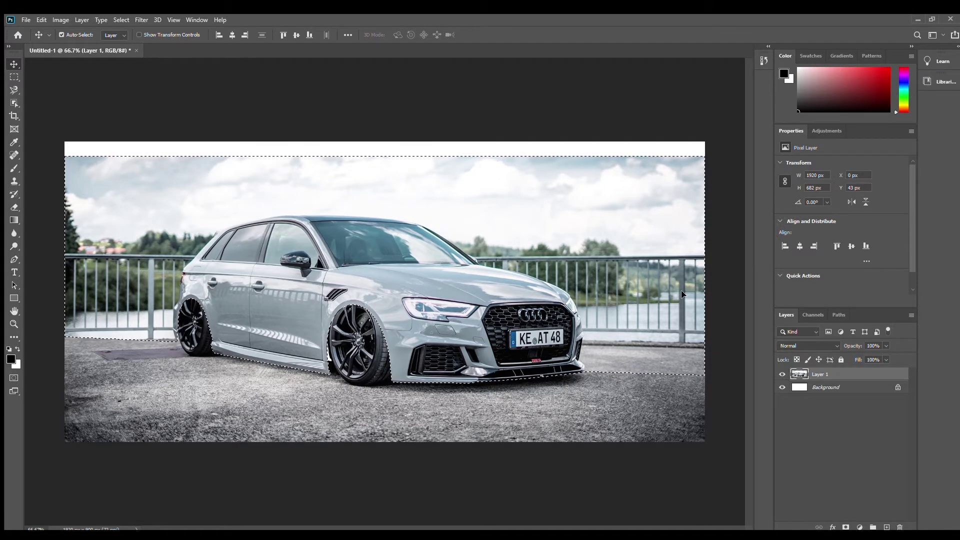
key("ctrl+d")
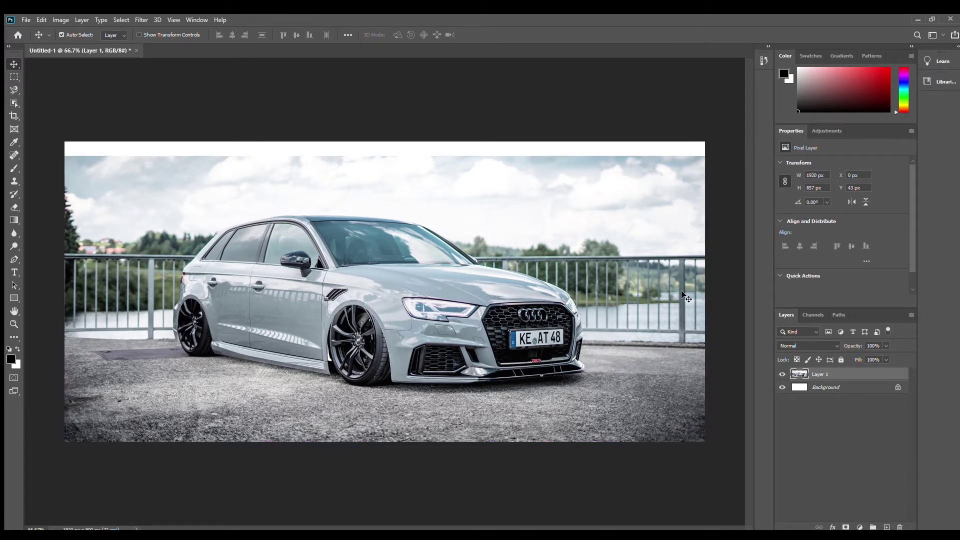
key("ctrl+plus")
key("ctrl+plus")
Paint sampled black over the white strip between the front fender edge and front wheel
left_click_drag(261, 362, 350, 309)
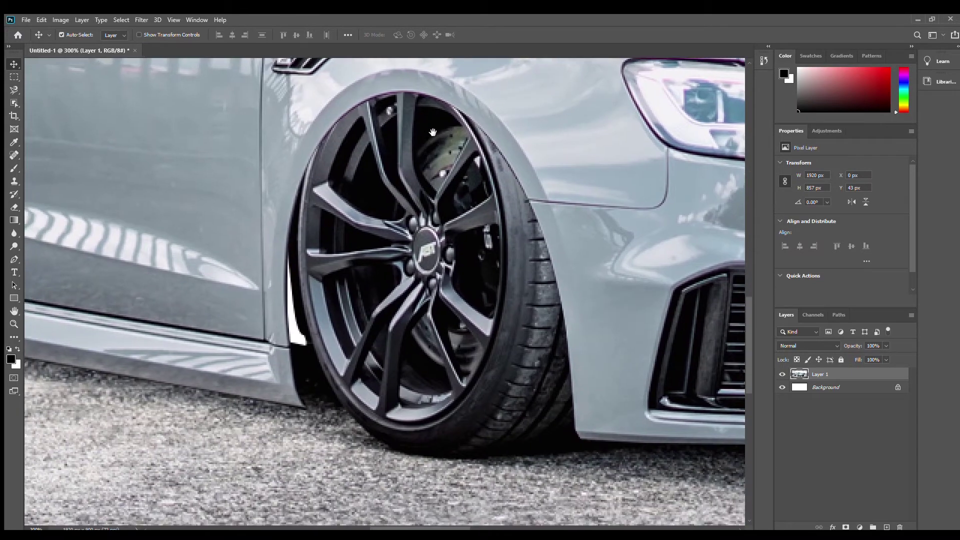
key("ctrl+plus")
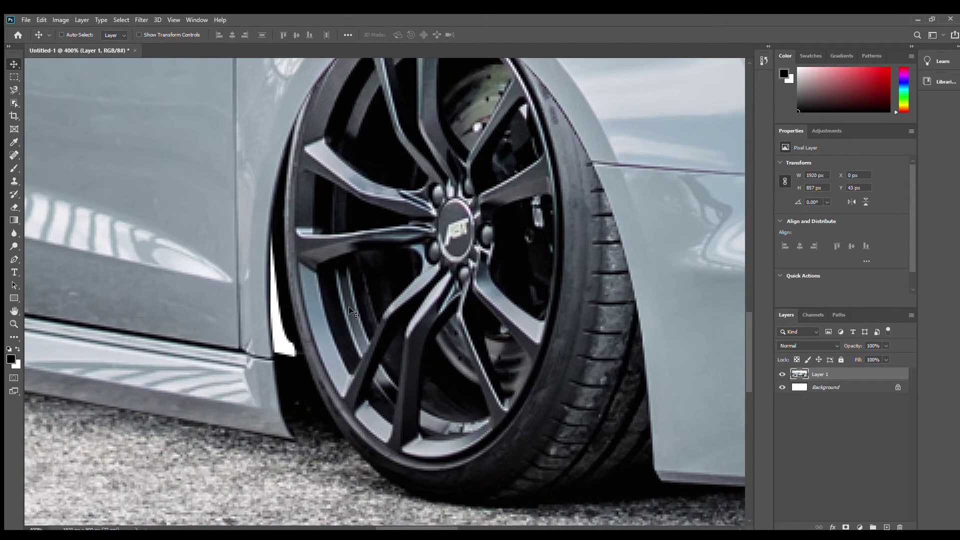
key("ctrl+plus")
left_click_drag(327, 313, 180, 225)
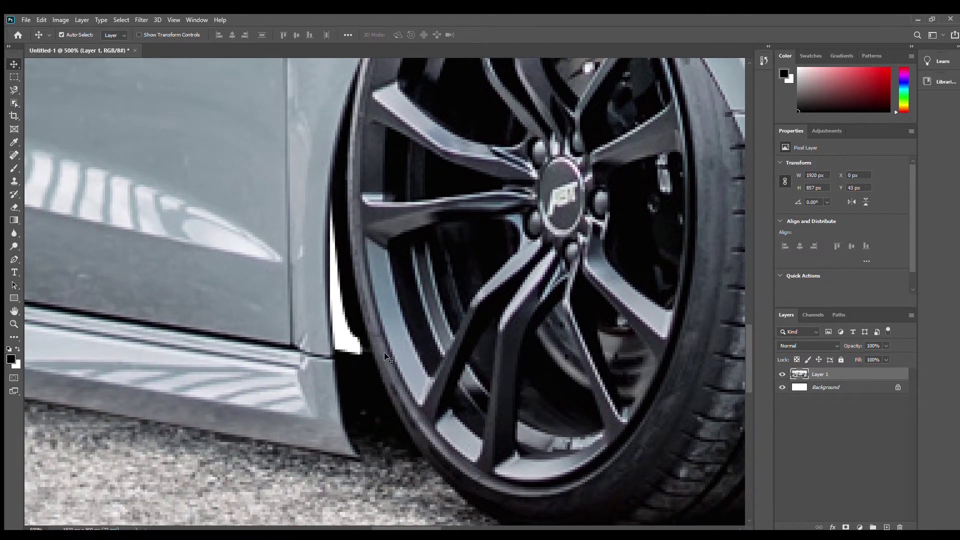
left_click(14, 169)
key("i")
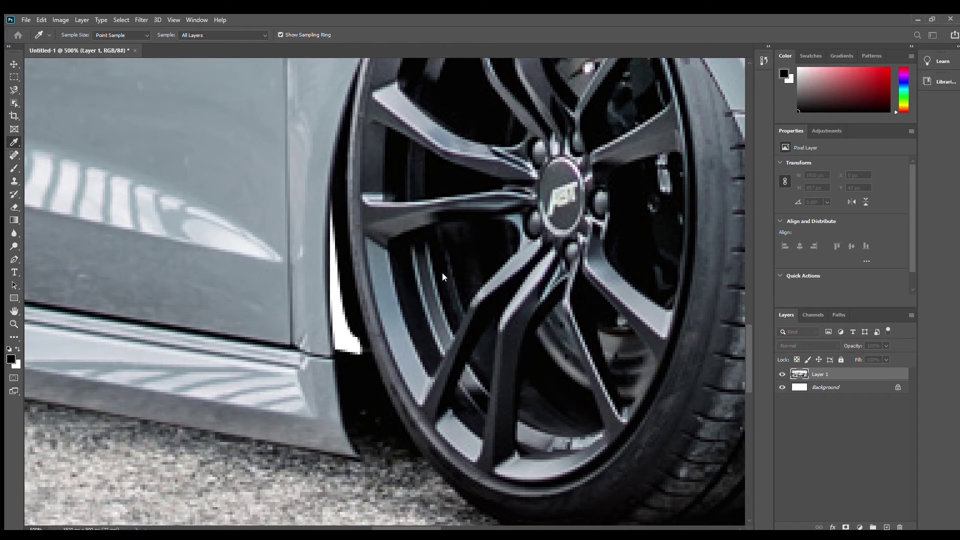
key("b")
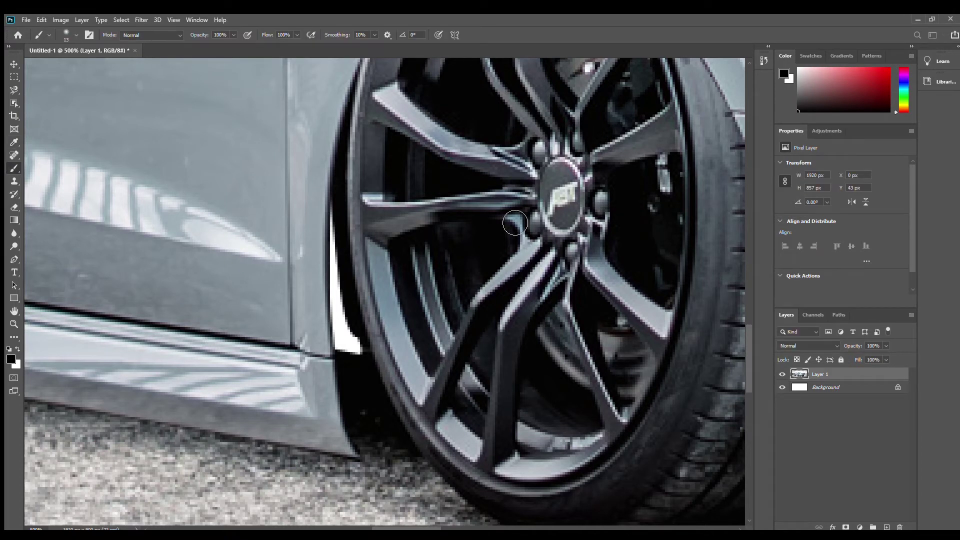
left_click_drag(363, 356, 362, 359)
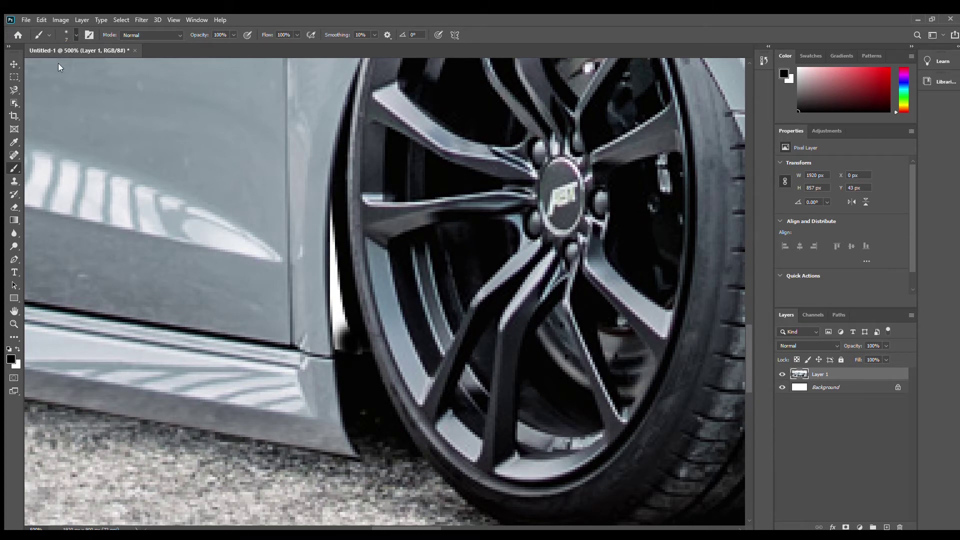
mouse_move(356, 349)
left_mouse_down()
mouse_move(345, 343)
mouse_move(361, 357)
mouse_move(343, 293)
mouse_move(347, 338)
mouse_move(343, 317)
mouse_move(317, 312)
left_mouse_up()
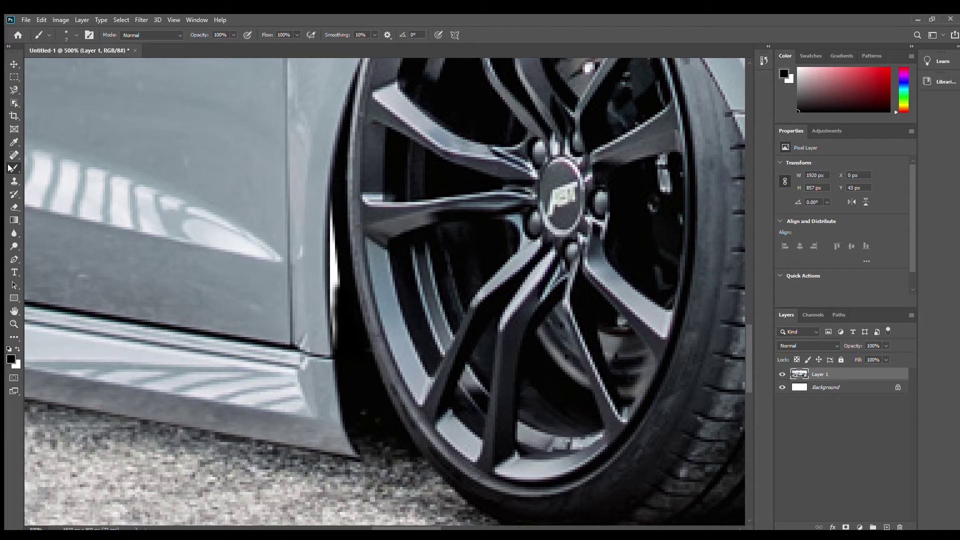
left_click(14, 259)
Outline the remaining white sliver beside the front wheel with the Pen and make it a selection
left_click(329, 200)
left_click(329, 232)
left_click(327, 264)
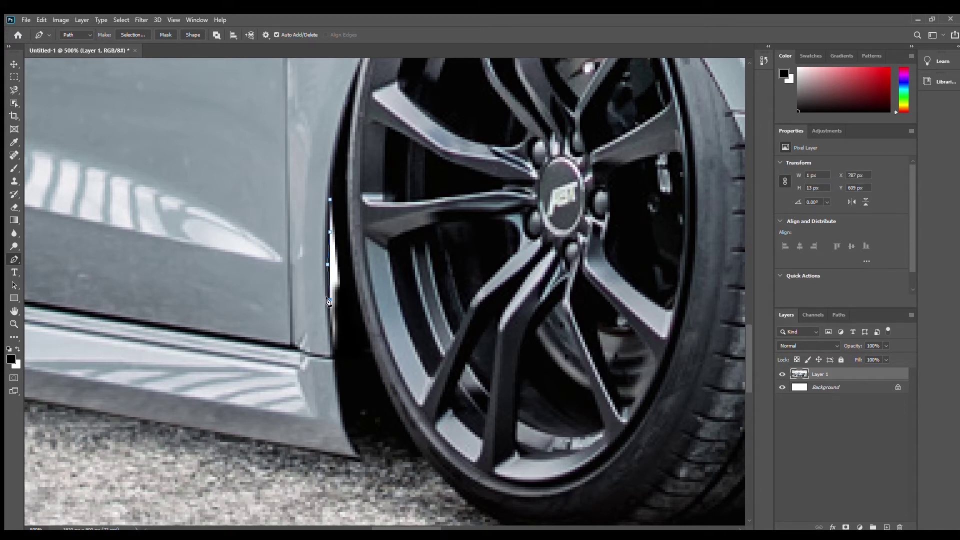
left_click(328, 315)
left_click(332, 350)
left_click(342, 359)
left_click(368, 345)
left_click_drag(335, 186, 339, 209)
left_click(330, 200)
left_click(839, 315)
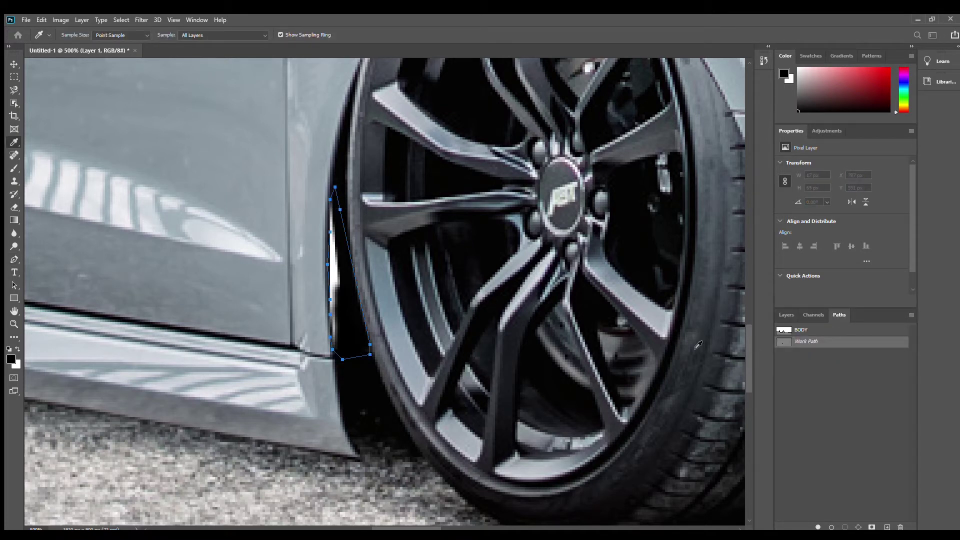
key("ctrl+Return")
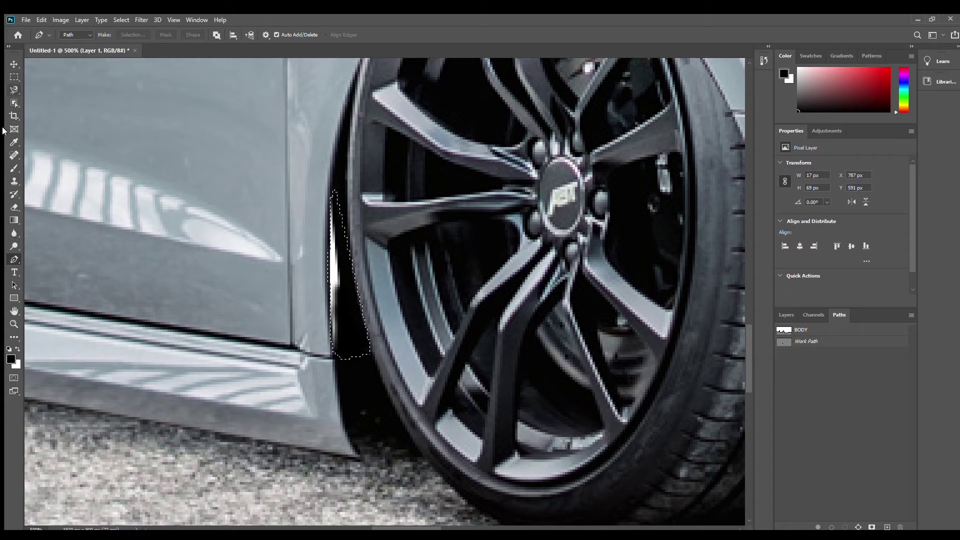
Paint the selected sliver black with the Brush, then deselect
left_click(11, 170)
left_click_drag(337, 352, 332, 184)
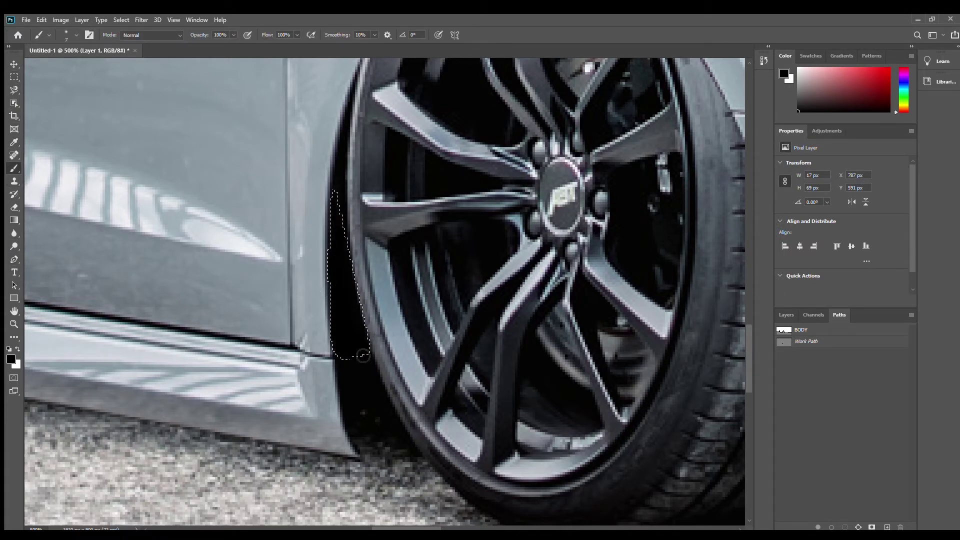
key("ctrl+d")
key("ctrl+minus")
key("ctrl+minus")
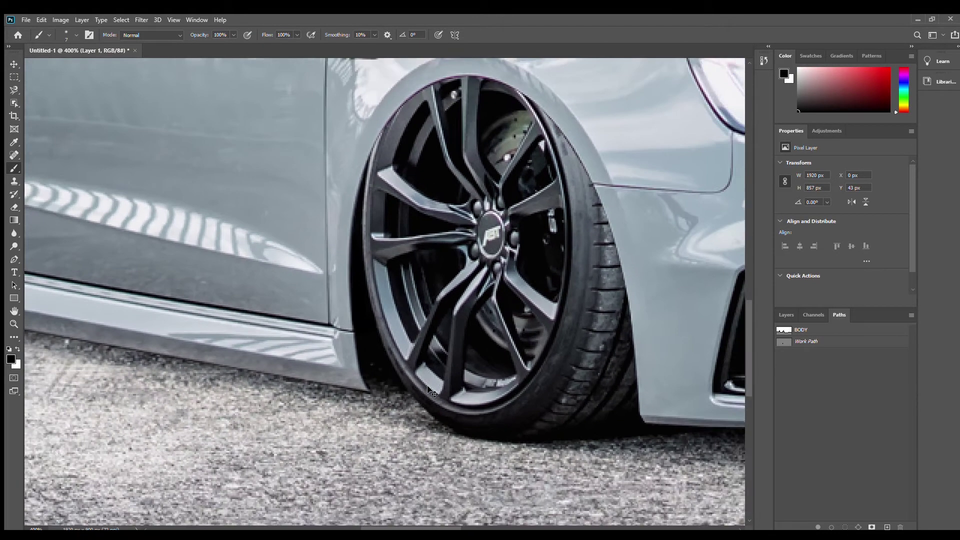
Zoom and pan in on the side skirt and the ground beneath it near the rear wheel
key("ctrl+minus")
key("ctrl+minus")
key("ctrl+minus")
key("ctrl+minus")
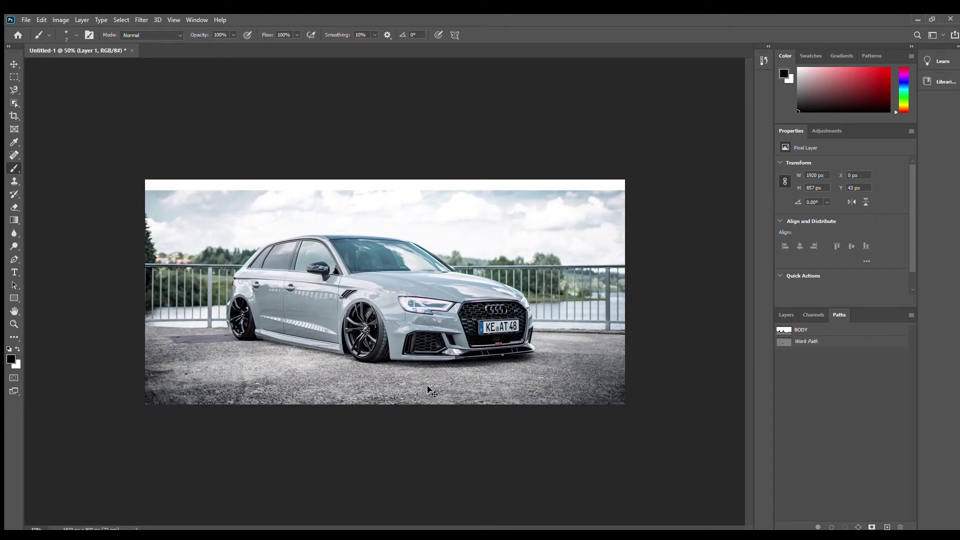
key("ctrl+plus")
key("ctrl+plus")
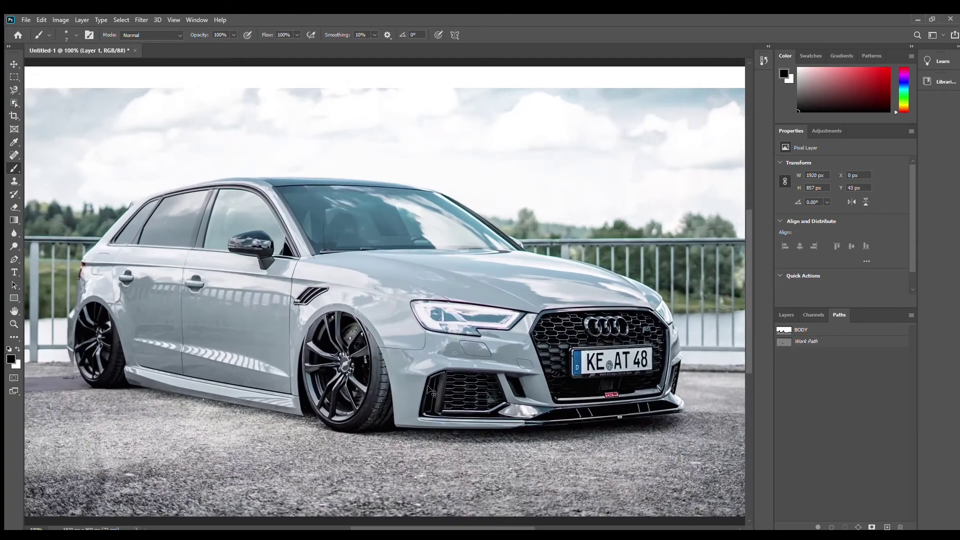
key("ctrl+plus")
left_click_drag(234, 358, 450, 368)
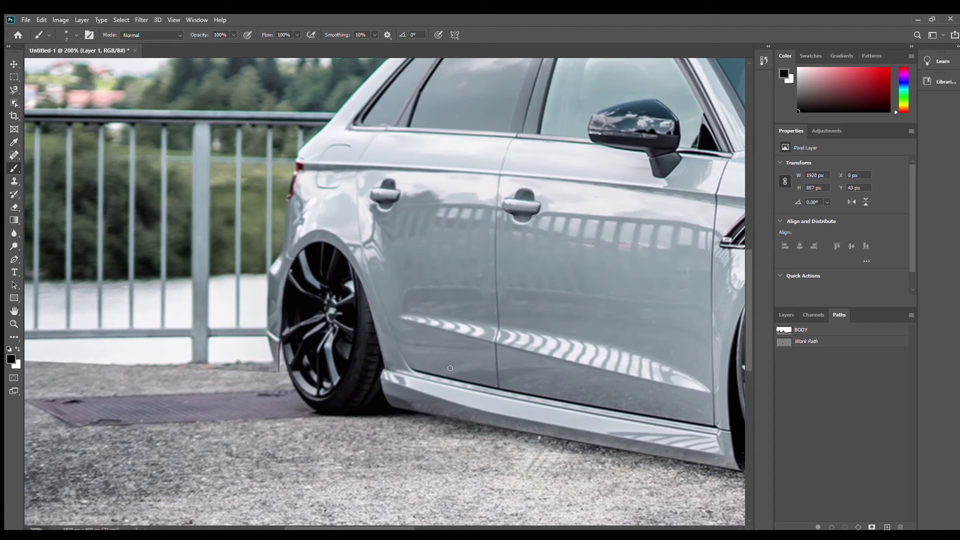
key("ctrl+plus")
key("ctrl+plus")
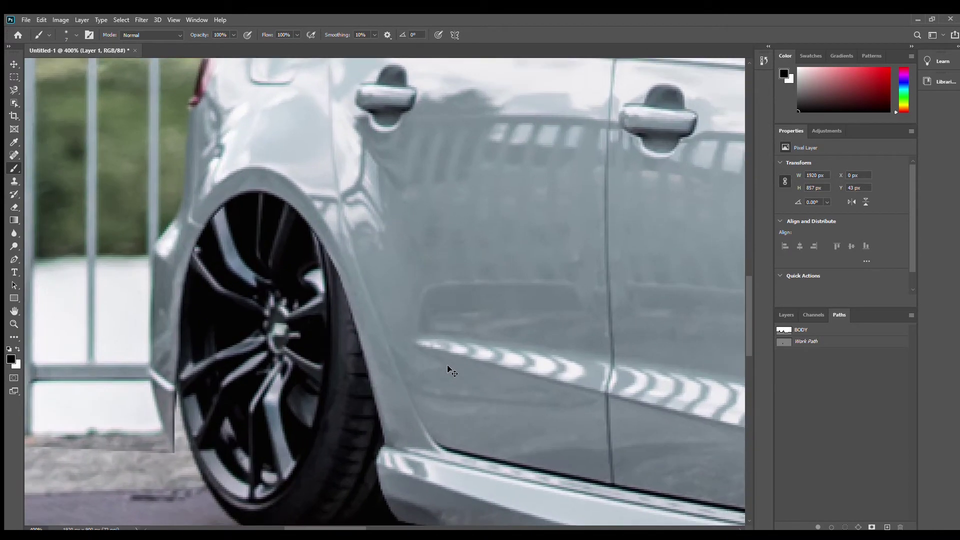
key("ctrl+plus")
left_click_drag(343, 412, 317, 322)
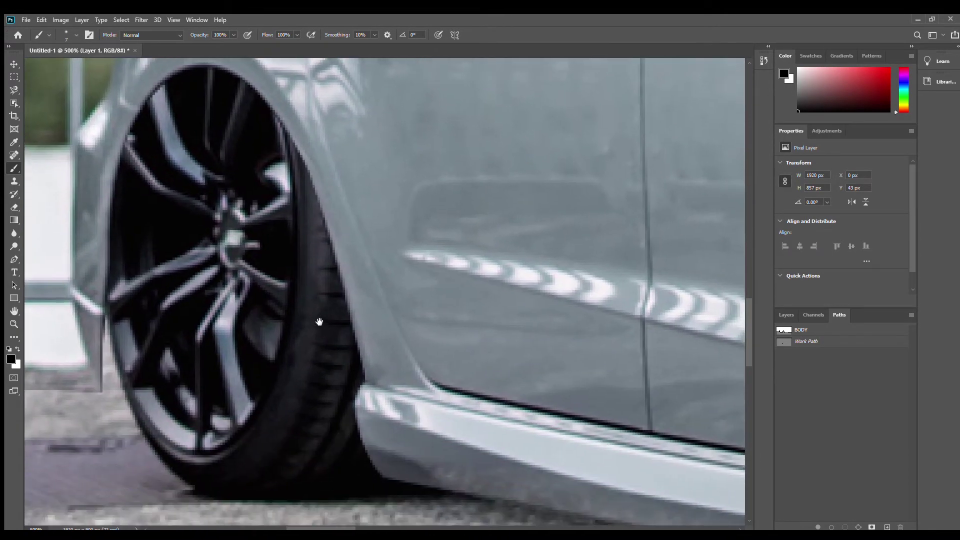
left_click_drag(438, 407, 287, 237)
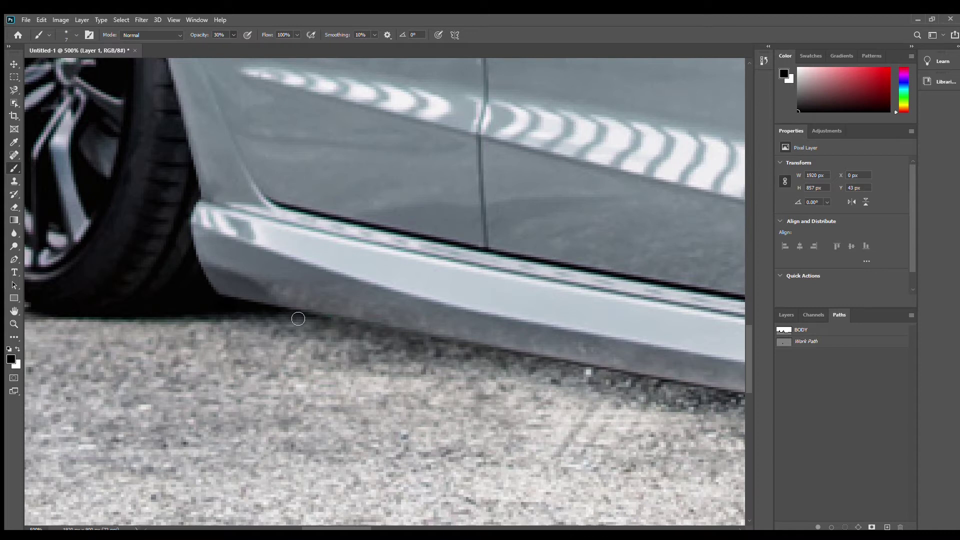
Build up a soft shadow under the side skirt with repeated 30% black brush strokes between the wheels
left_click_drag(272, 317, 370, 340)
mouse_move(298, 335)
left_mouse_down()
mouse_move(348, 353)
mouse_move(505, 379)
left_mouse_up()
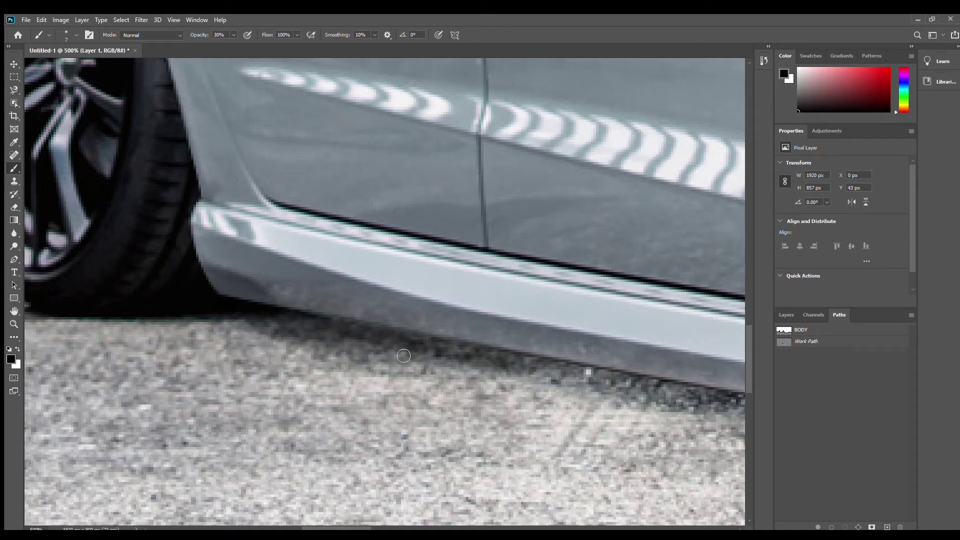
left_click_drag(384, 357, 510, 382)
left_click_drag(574, 411, 337, 361)
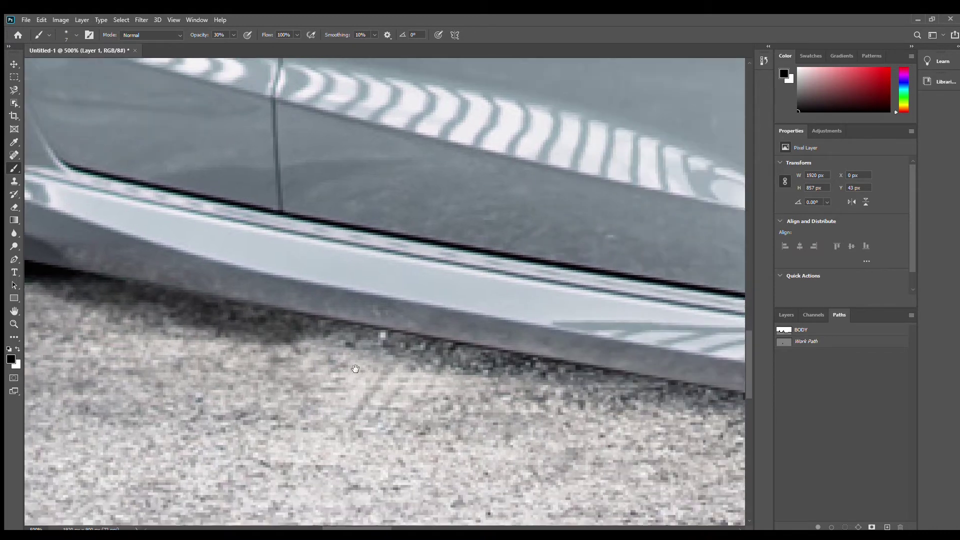
left_click_drag(303, 313, 440, 344)
mouse_move(310, 323)
left_mouse_down()
mouse_move(561, 365)
mouse_move(542, 369)
left_mouse_up()
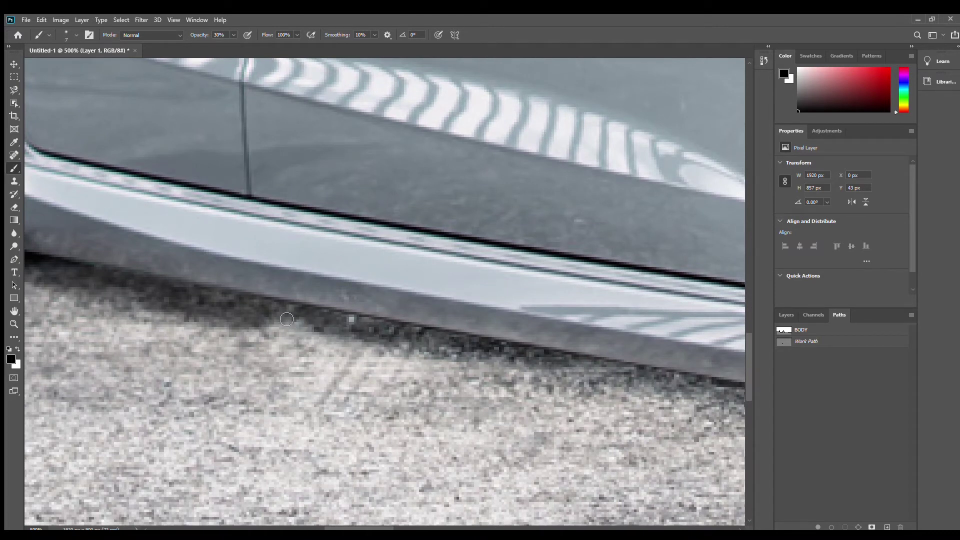
left_click_drag(287, 319, 392, 341)
left_click_drag(470, 358, 554, 370)
mouse_move(646, 386)
left_mouse_down()
mouse_move(329, 327)
mouse_move(455, 350)
left_mouse_up()
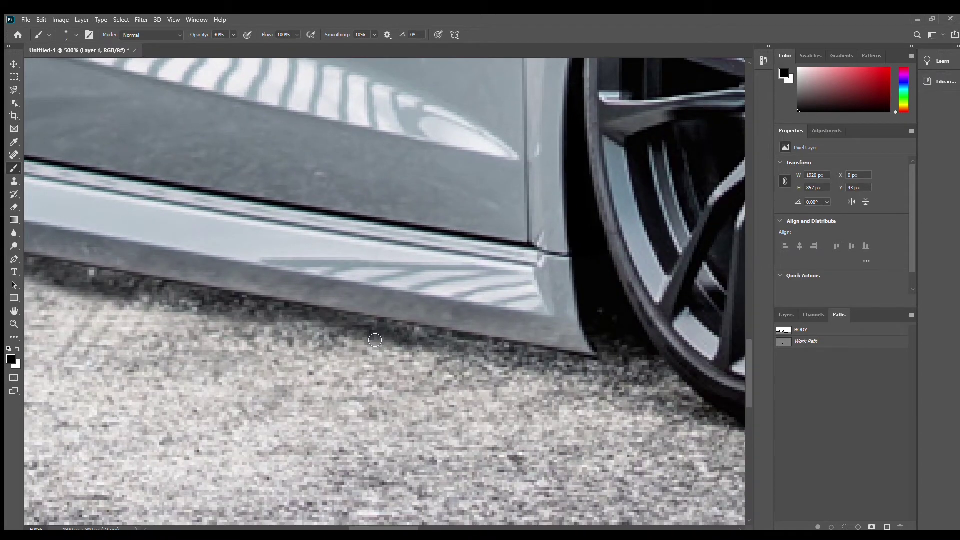
mouse_move(386, 329)
left_mouse_down()
mouse_move(557, 368)
mouse_move(461, 352)
mouse_move(588, 370)
mouse_move(630, 360)
mouse_move(660, 373)
mouse_move(555, 376)
mouse_move(665, 381)
mouse_move(695, 397)
mouse_move(538, 408)
left_mouse_up()
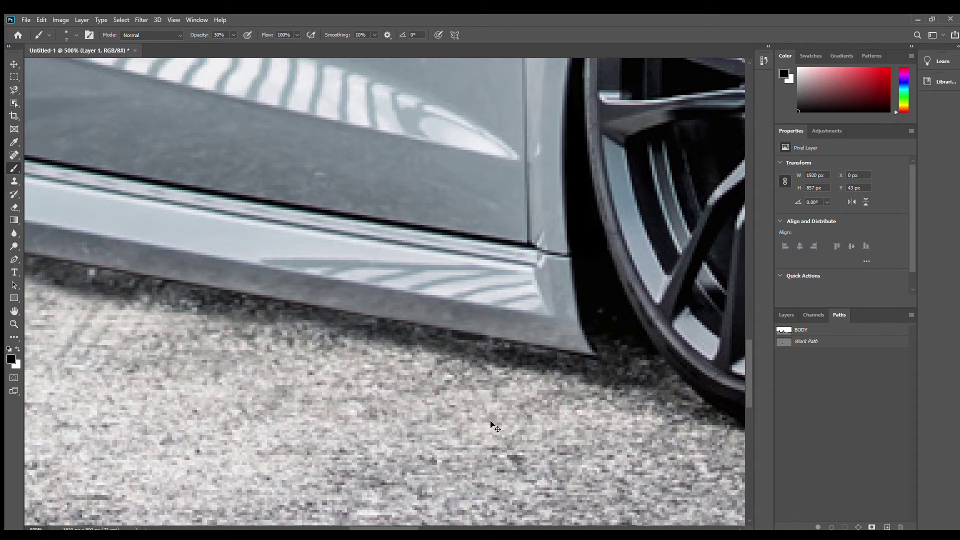
key("ctrl+minus")
key("ctrl+minus")
key("ctrl+minus")
key("ctrl+minus")
key("ctrl+minus")
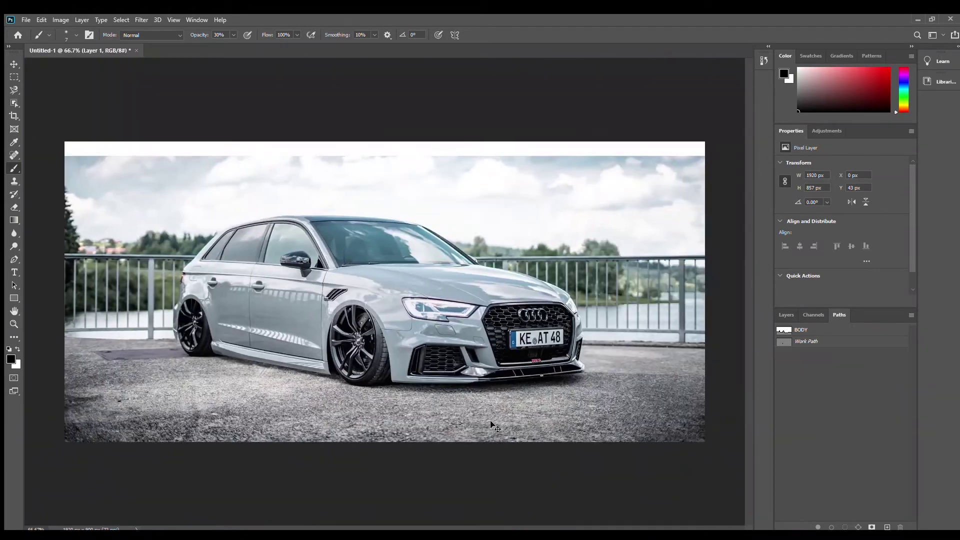
key("ctrl+minus")
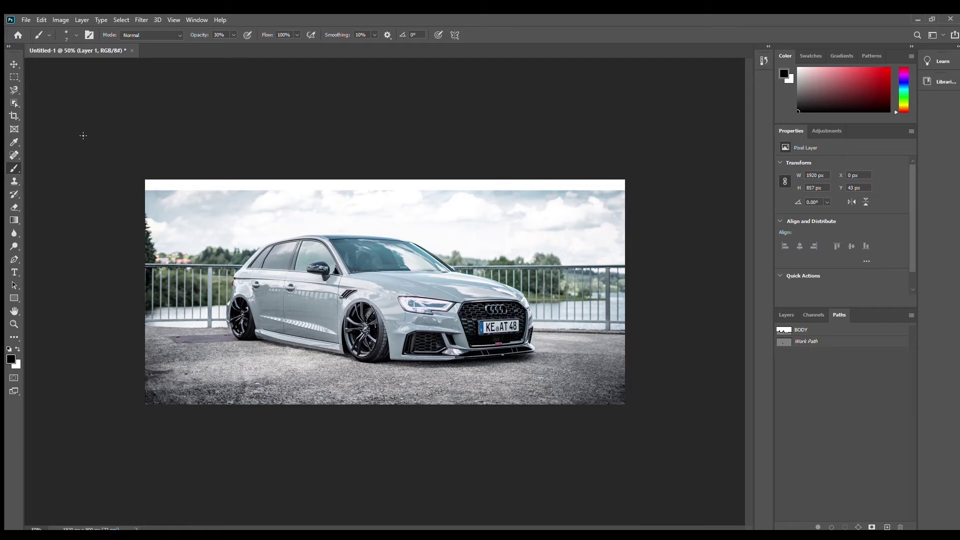
Switch to the Clone Stamp tool with a brush size of 78
left_click(9, 180)
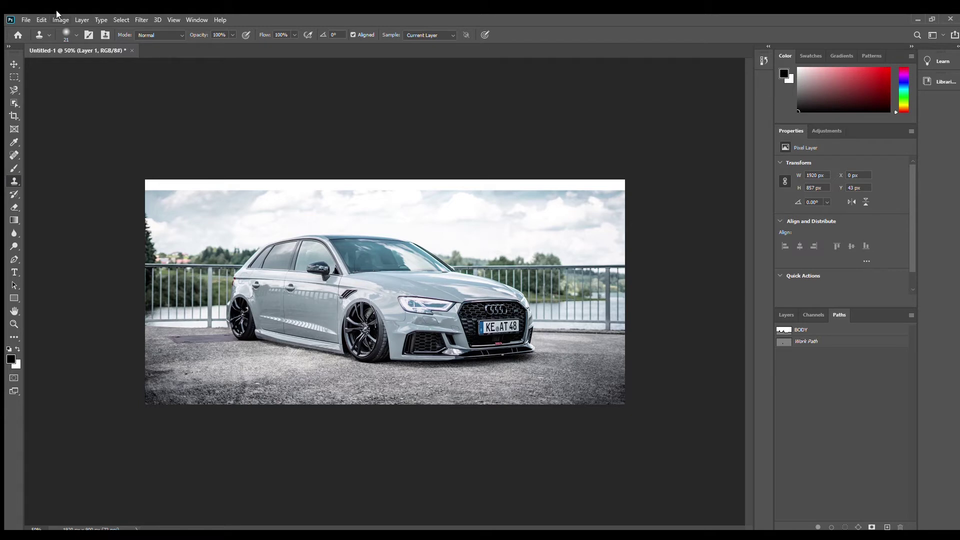
key("bracketright")
key("bracketright")
key("bracketright")
key("bracketright")
key("ctrl+1")
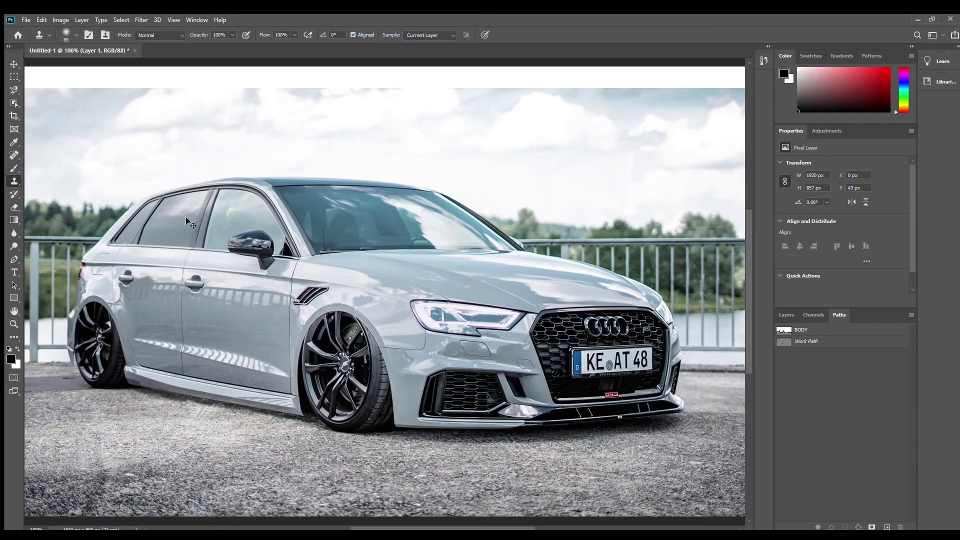
Clone cloudy sky over the left end of the white top strip at 100% zoom
left_click_drag(186, 221, 393, 345)
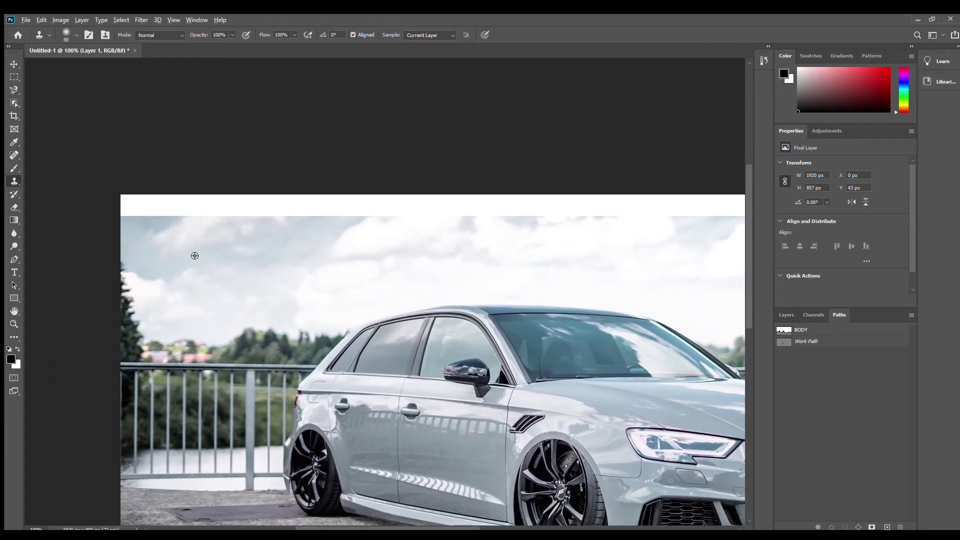
left_click(141, 232, "alt")
mouse_move(141, 232)
left_mouse_down()
mouse_move(152, 214)
mouse_move(143, 216)
mouse_move(215, 213)
left_mouse_up()
left_click(153, 235, "alt")
left_click(184, 235, "alt")
left_click_drag(223, 252, 208, 216)
left_click(210, 235, "alt")
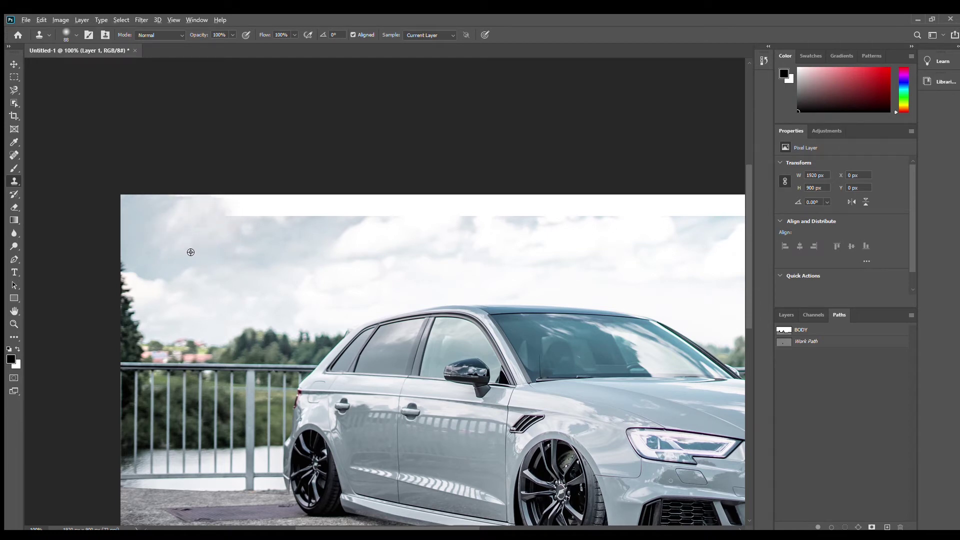
left_click(246, 240, "alt")
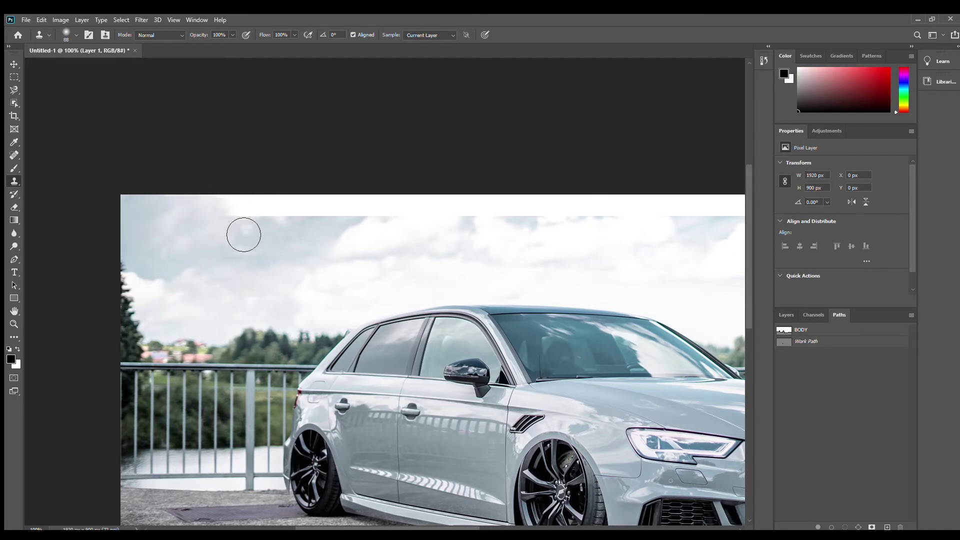
left_click_drag(242, 231, 247, 238)
left_click(242, 250, "alt")
left_click(250, 215)
left_click(242, 247, "alt")
left_click_drag(270, 252, 276, 220)
left_click(264, 240, "alt")
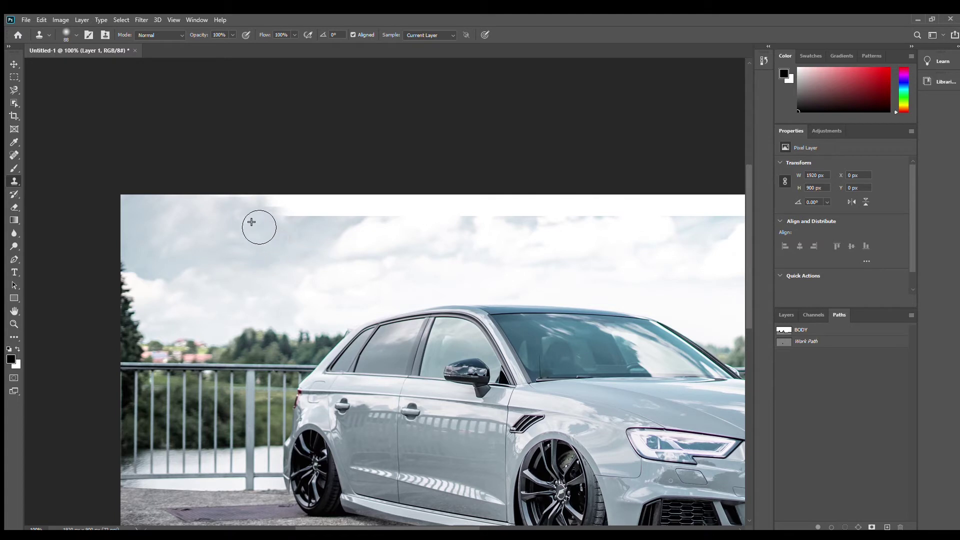
Extend the cloned sky across the middle of the top strip
left_click(283, 245, "alt")
mouse_move(295, 225)
left_mouse_down()
mouse_move(303, 210)
mouse_move(403, 222)
left_mouse_up()
left_click(345, 243, "alt")
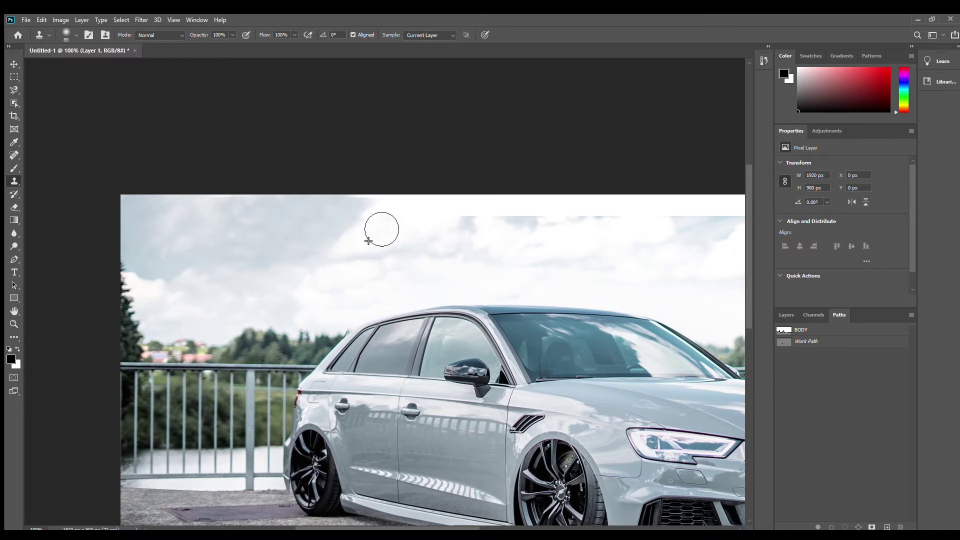
left_click(444, 227, "alt")
mouse_move(477, 228)
left_mouse_down()
mouse_move(481, 241)
mouse_move(493, 214)
left_mouse_up()
left_click(287, 218, "alt")
left_click_drag(510, 235, 481, 217)
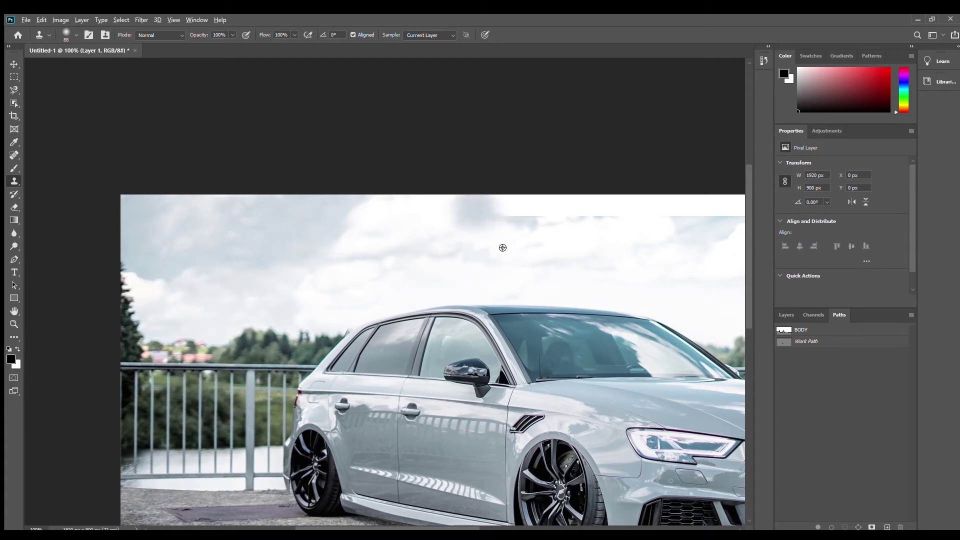
mouse_move(540, 236)
left_mouse_down()
mouse_move(515, 220)
mouse_move(557, 261)
left_mouse_up()
mouse_move(559, 225)
left_mouse_down()
mouse_move(573, 220)
mouse_move(602, 239)
mouse_move(587, 229)
mouse_move(594, 226)
left_mouse_up()
Cover the top-right strip with cloned cloud, blend the patches, and fit the photo on screen
left_click(593, 250, "alt")
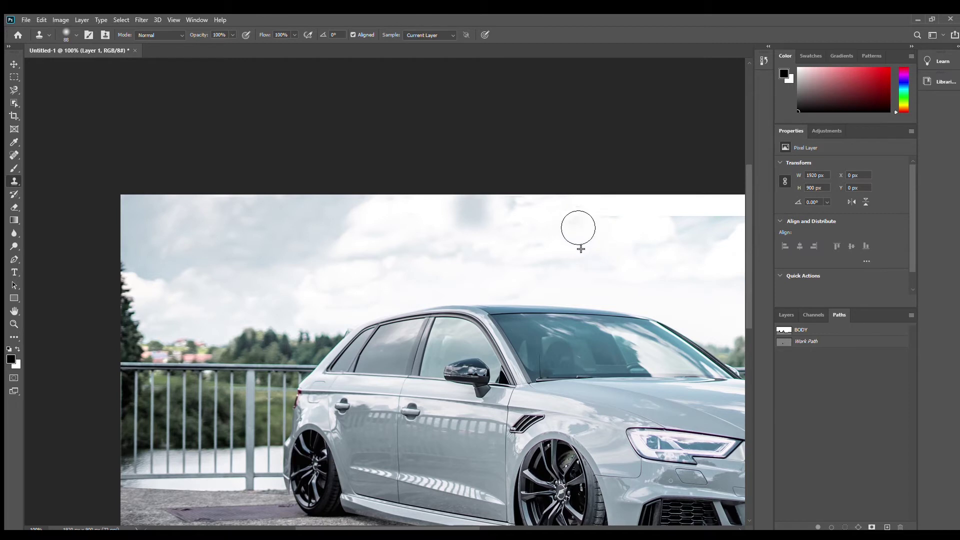
left_click(639, 233, "alt")
mouse_move(679, 234)
left_mouse_down()
mouse_move(668, 225)
mouse_move(703, 231)
left_mouse_up()
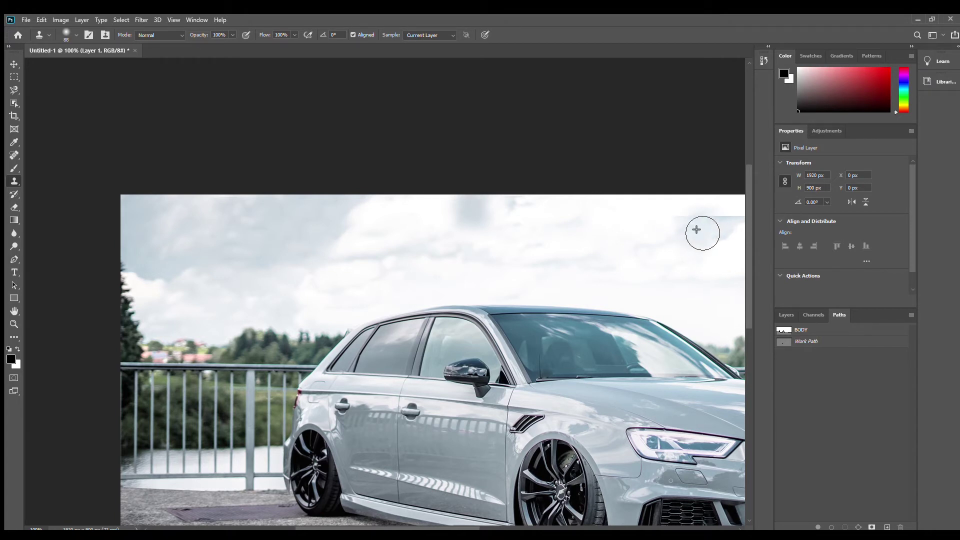
left_click(700, 247, "alt")
left_click_drag(707, 227, 696, 223)
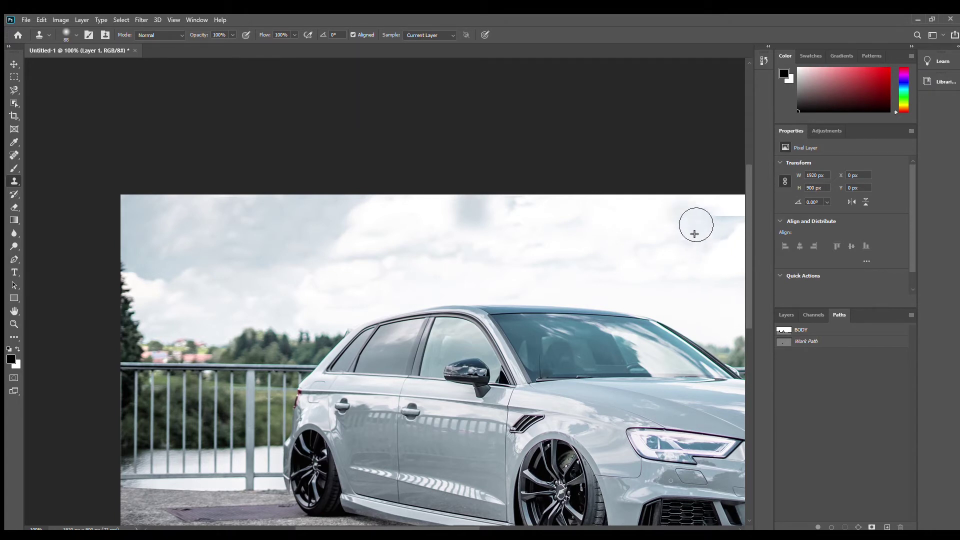
left_click(694, 247, "alt")
left_click_drag(725, 234, 739, 214)
left_click(284, 229, "alt")
left_click_drag(356, 245, 363, 244)
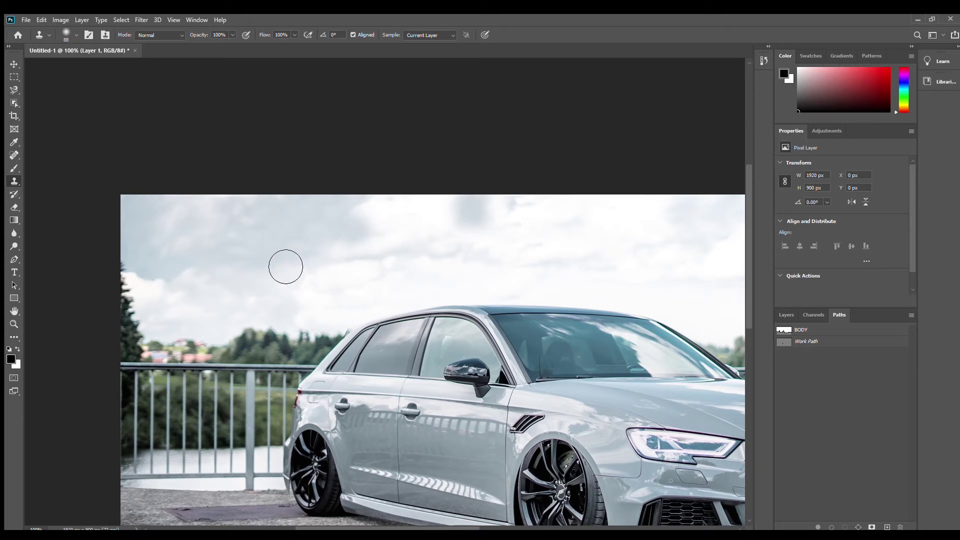
key("ctrl+minus")
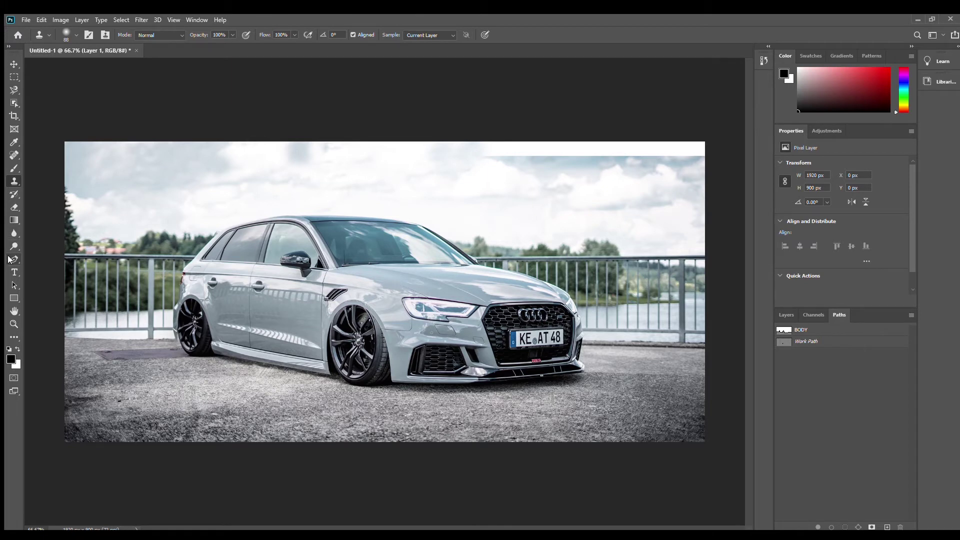
Pick the Brush tool and zoom in close on the rear tire's base
left_click(9, 260)
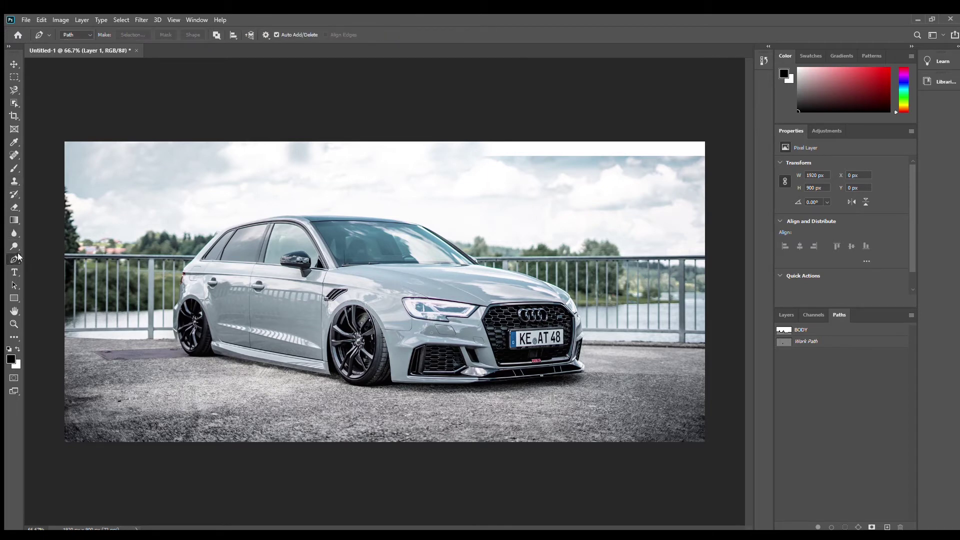
left_click(11, 169)
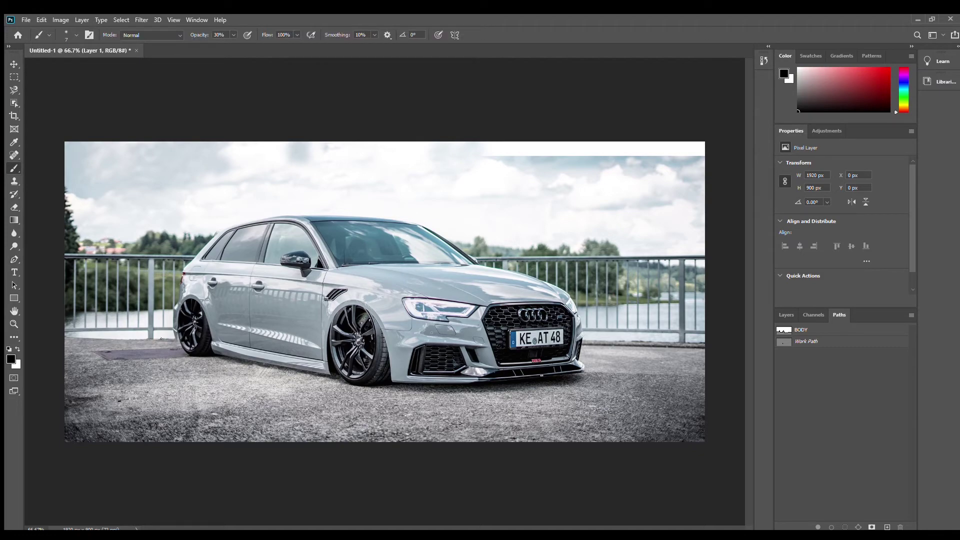
key("ctrl+plus")
key("ctrl+plus")
mouse_move(60, 430)
left_mouse_down()
mouse_move(301, 406)
mouse_move(376, 350)
left_mouse_up()
key("ctrl+plus")
key("ctrl+plus")
left_click_drag(201, 411, 348, 339)
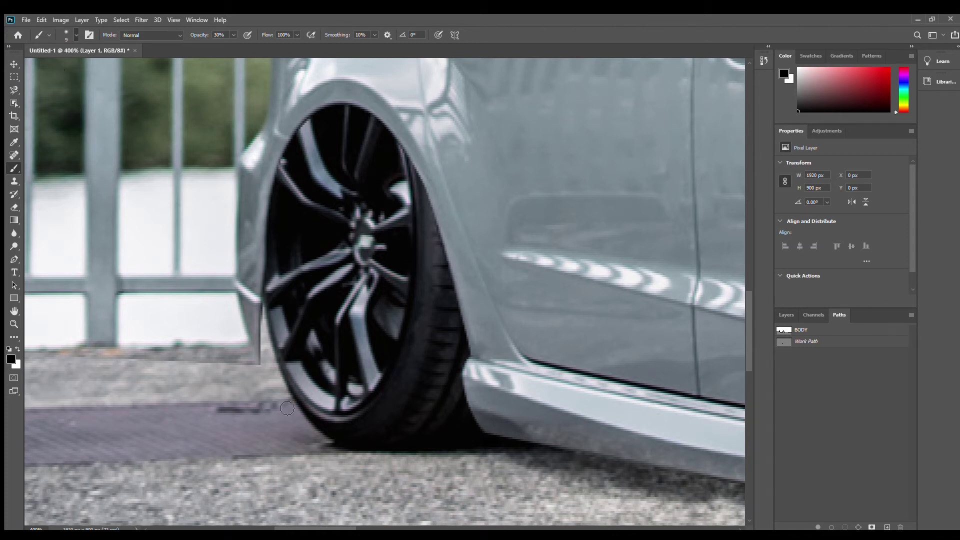
Paint a dark contact shadow along where the rear tire meets the ground
mouse_move(332, 450)
left_mouse_down()
mouse_move(288, 406)
mouse_move(273, 364)
left_mouse_up()
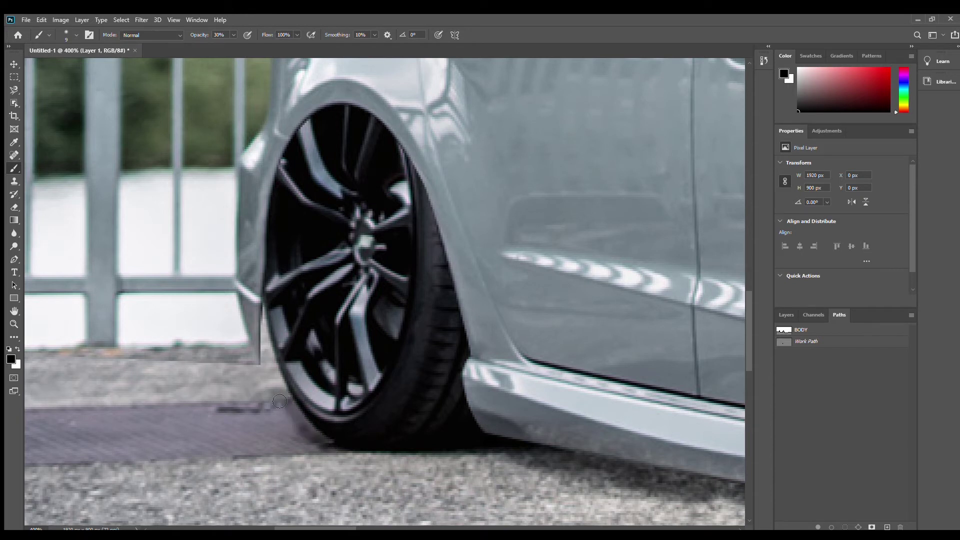
left_click_drag(273, 383, 288, 410)
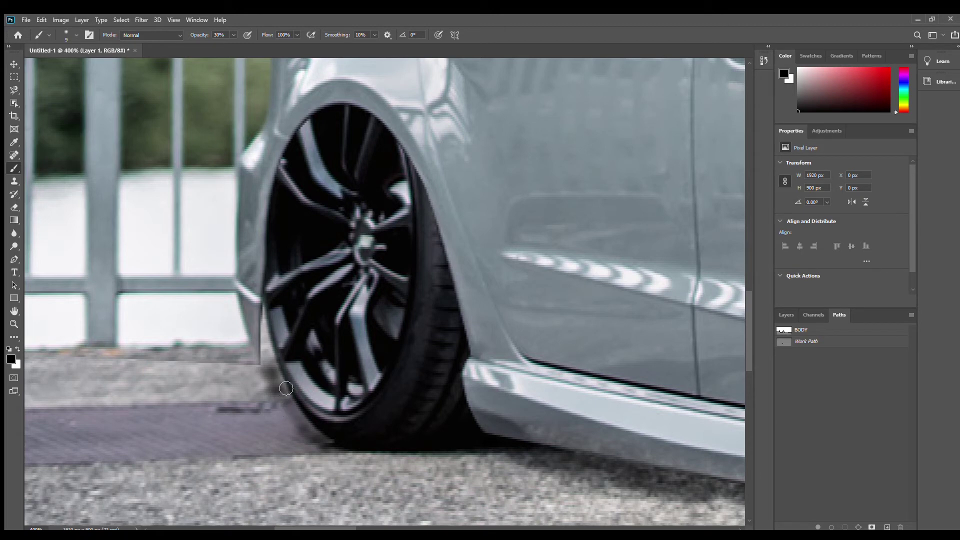
scroll(286, 388, "down", 5)
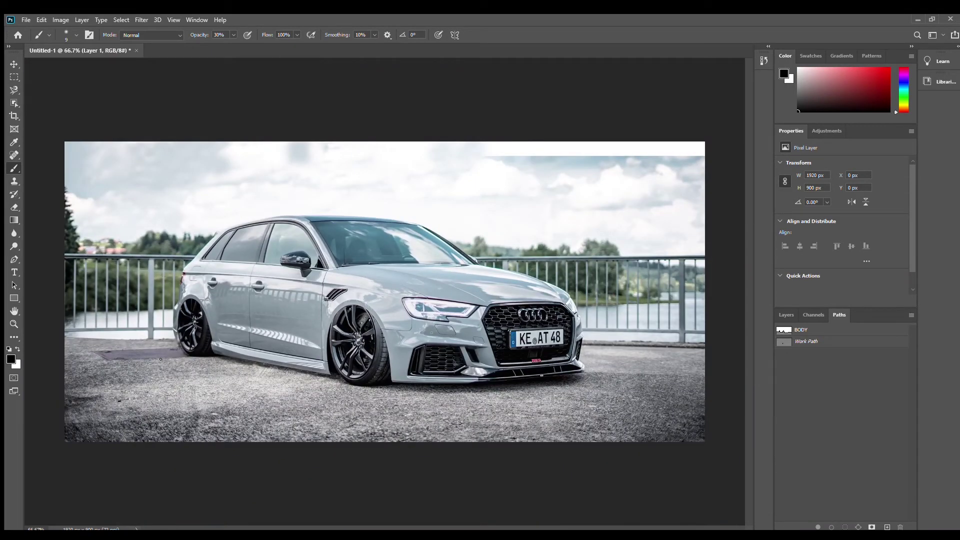
scroll(387, 294, "up", 2)
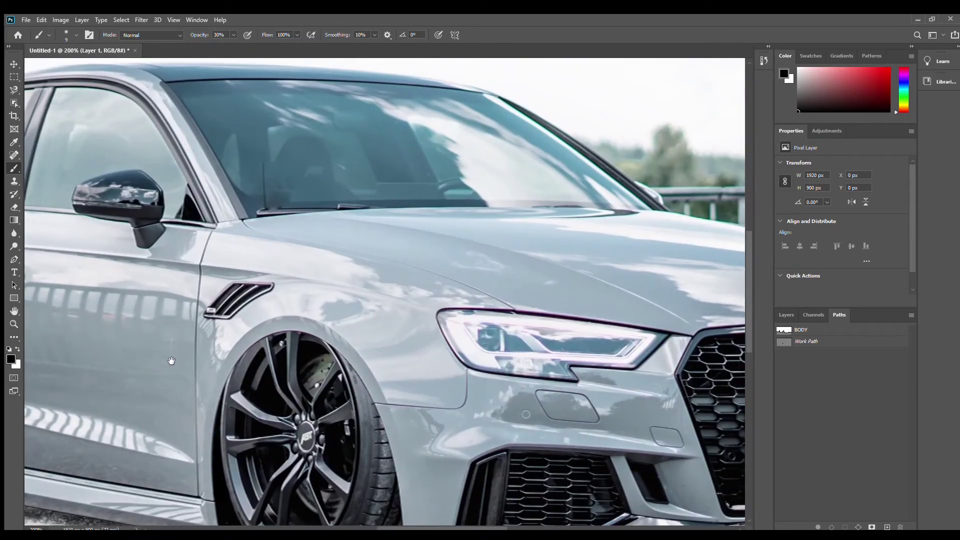
left_click_drag(35, 415, 424, 313)
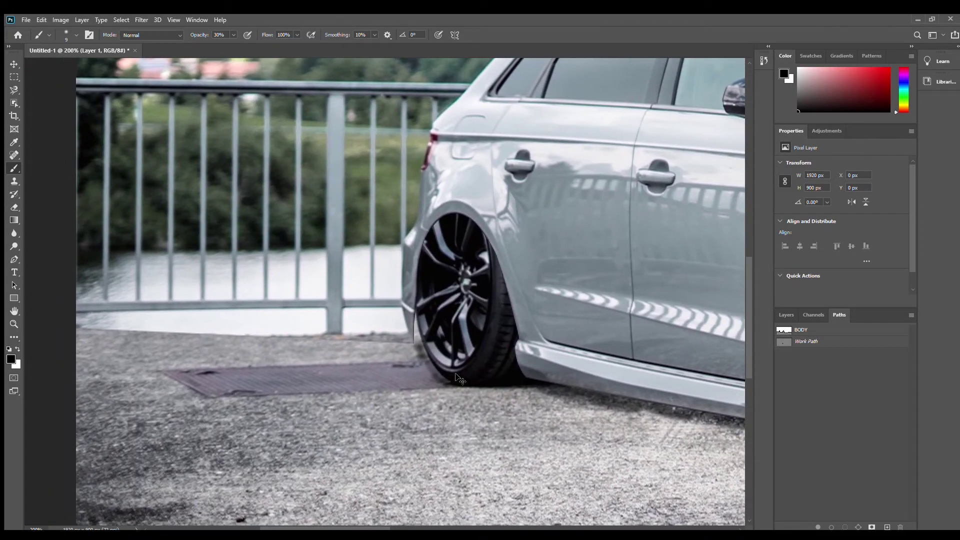
scroll(456, 378, "up", 1)
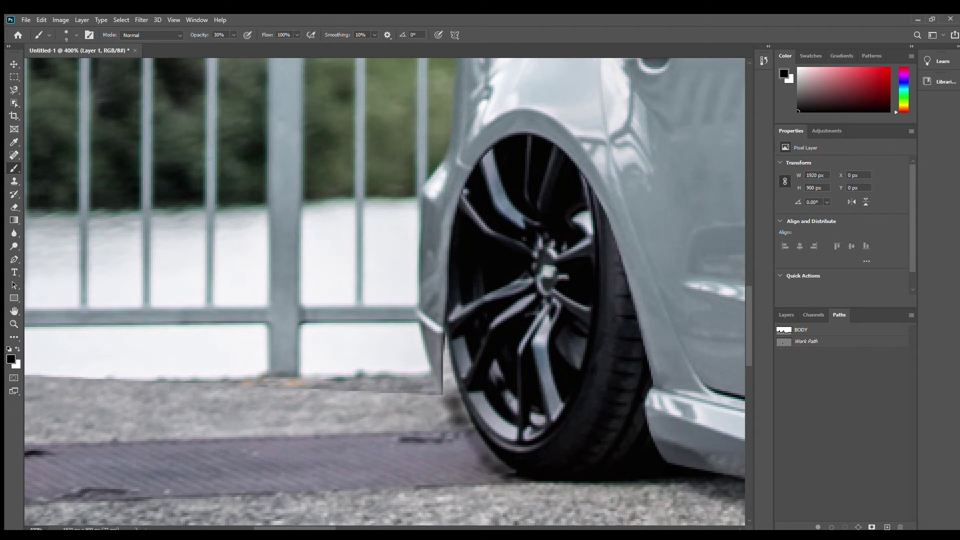
left_click(14, 181)
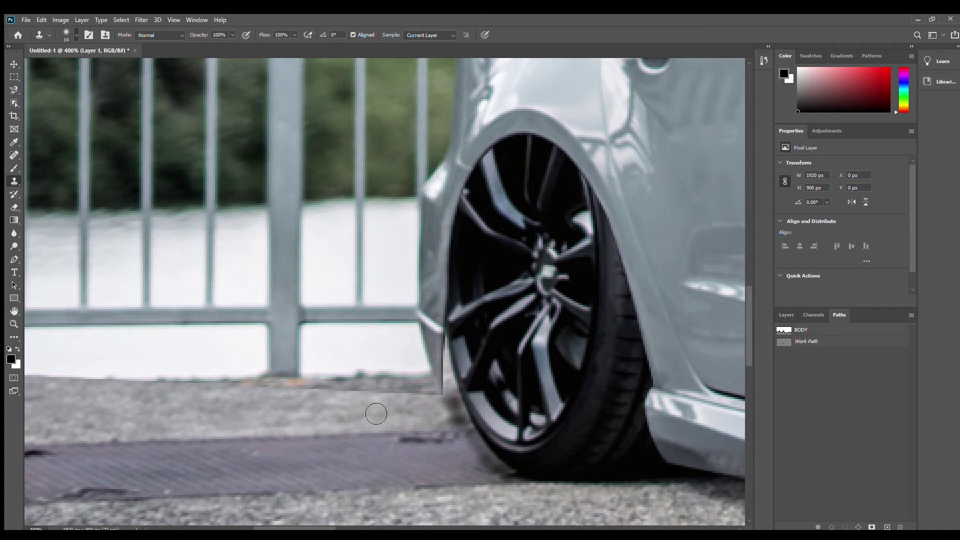
Clone over the visible ground step along the fence's bottom edge beside the rear wheel
mouse_move(388, 405)
left_mouse_down()
mouse_move(435, 405)
mouse_move(268, 398)
left_mouse_up()
left_click(344, 355, "alt")
mouse_move(345, 374)
left_mouse_down()
mouse_move(353, 373)
mouse_move(332, 375)
left_mouse_up()
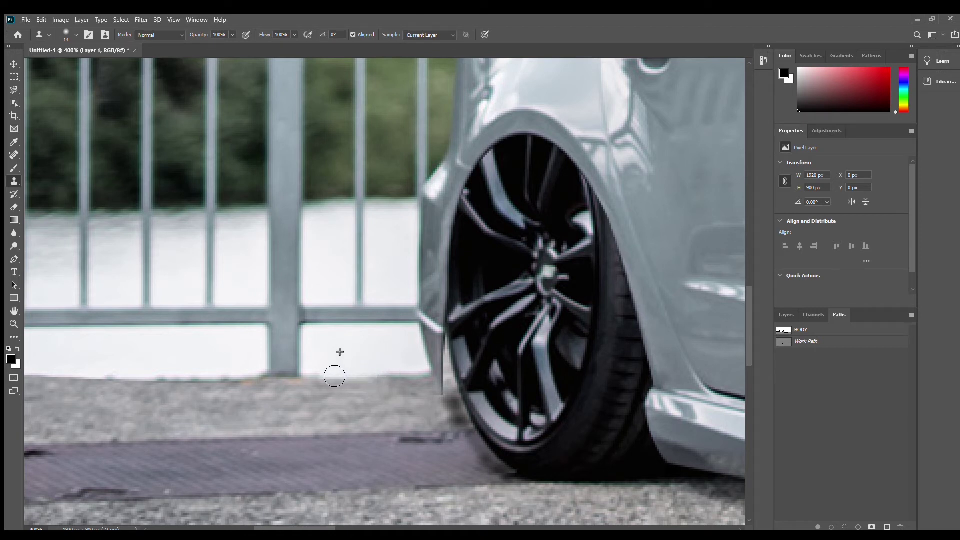
left_click(352, 344, "alt")
left_click_drag(236, 374, 178, 374)
mouse_move(246, 368)
left_mouse_down()
mouse_move(617, 270)
mouse_move(588, 301)
mouse_move(481, 331)
mouse_move(167, 360)
left_mouse_up()
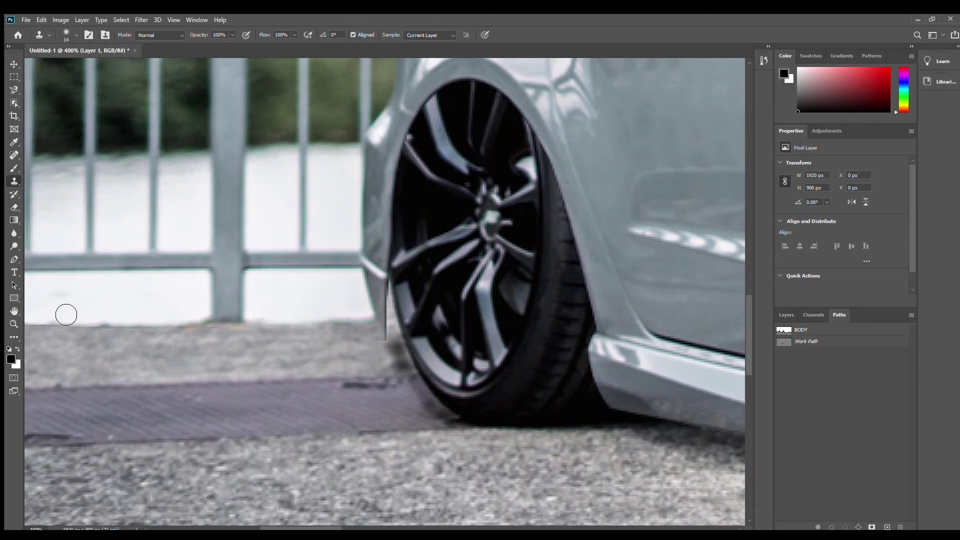
Soften the ground near the car with the Blur tool and zoom out to the whole car
left_click(10, 234)
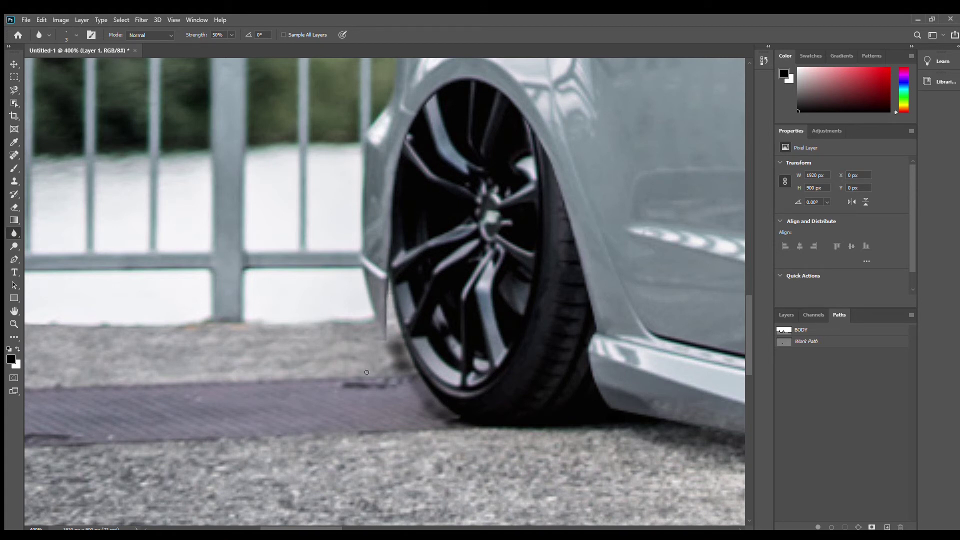
scroll(363, 373, "down", 2)
scroll(364, 373, "down", 1)
scroll(363, 373, "down", 1)
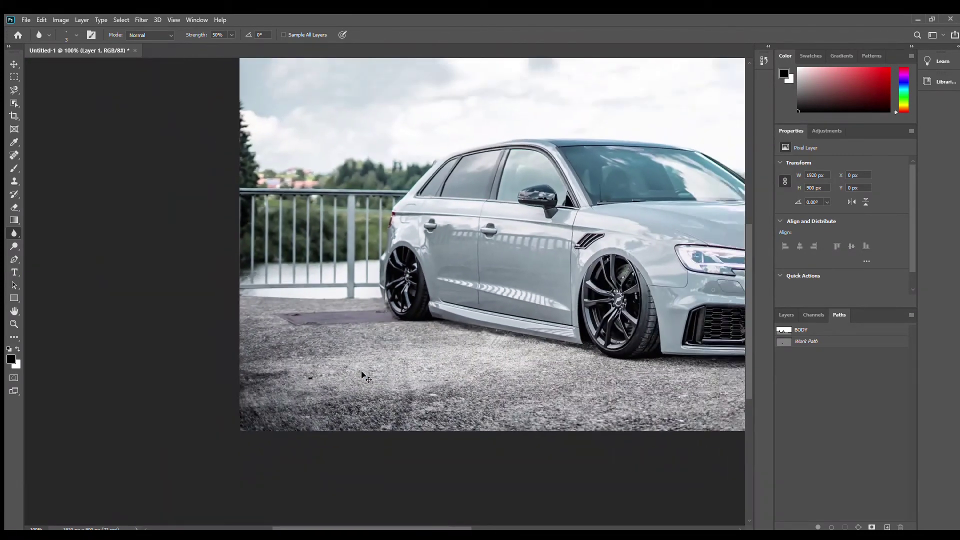
scroll(363, 375, "down", 1)
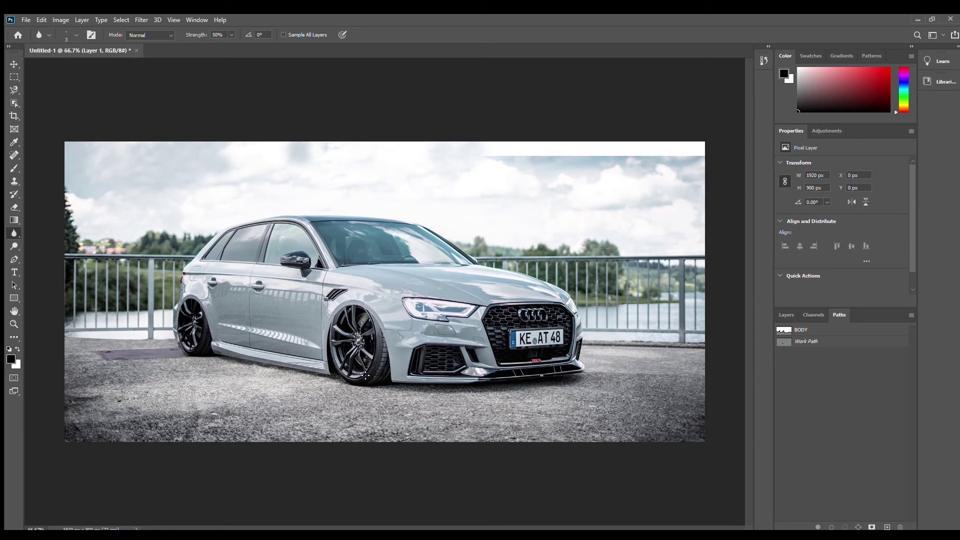
left_click(12, 63)
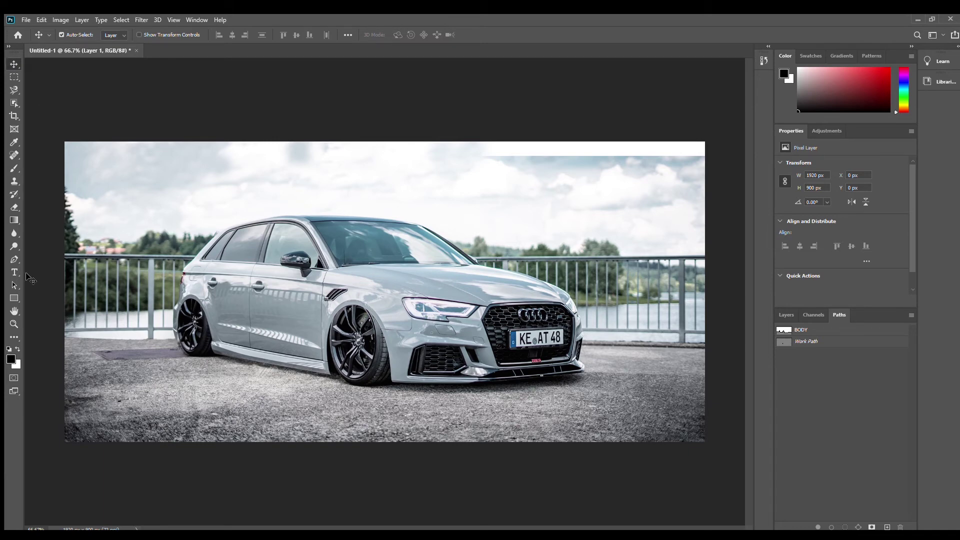
left_click(15, 259)
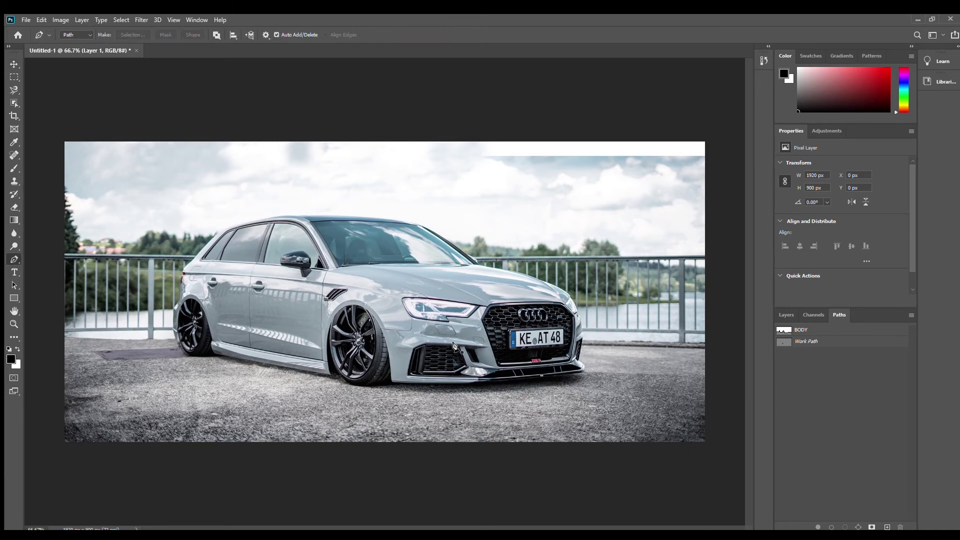
Zoom in on the near headlight and place pen anchors along its top edge
key("ctrl+plus")
scroll(453, 345, "up", 3)
left_click_drag(453, 345, 208, 280)
left_click(785, 314)
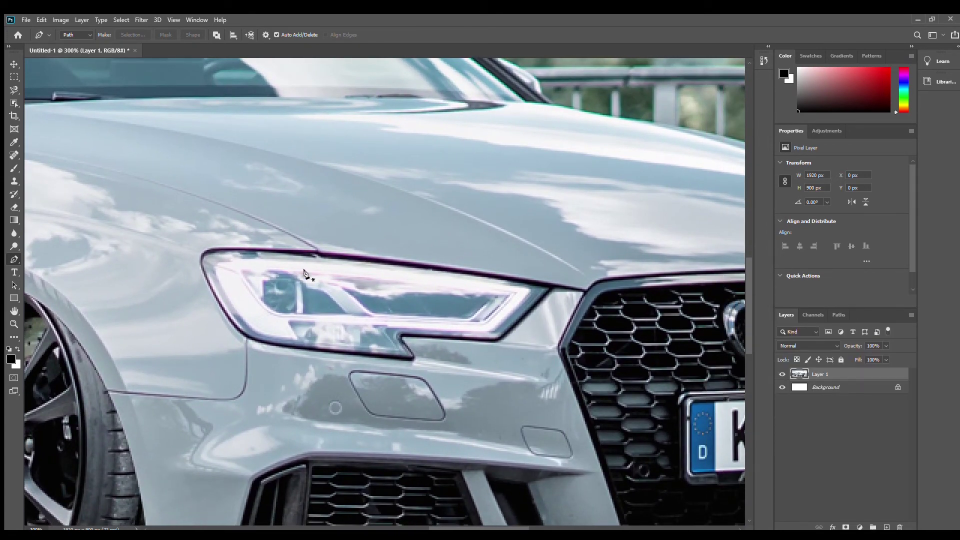
left_click(210, 249)
left_click(284, 251)
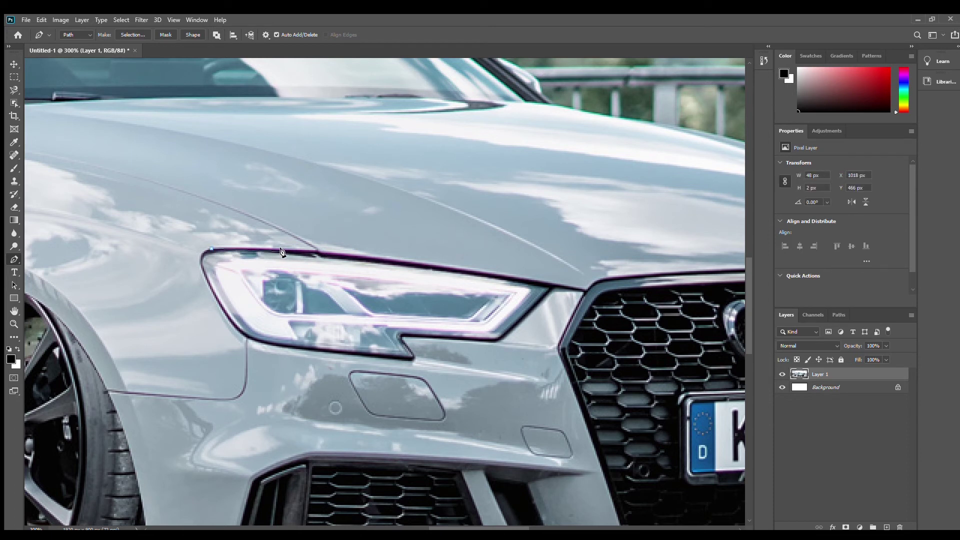
left_click(337, 255)
left_click(421, 265)
left_click(423, 265)
left_click(523, 279)
left_click(552, 285)
Trace the headlight's right side and lower edge with pen anchors
left_click(538, 302)
left_click(516, 325)
left_click(498, 340)
left_click(464, 338)
left_click(423, 335)
left_click(403, 336)
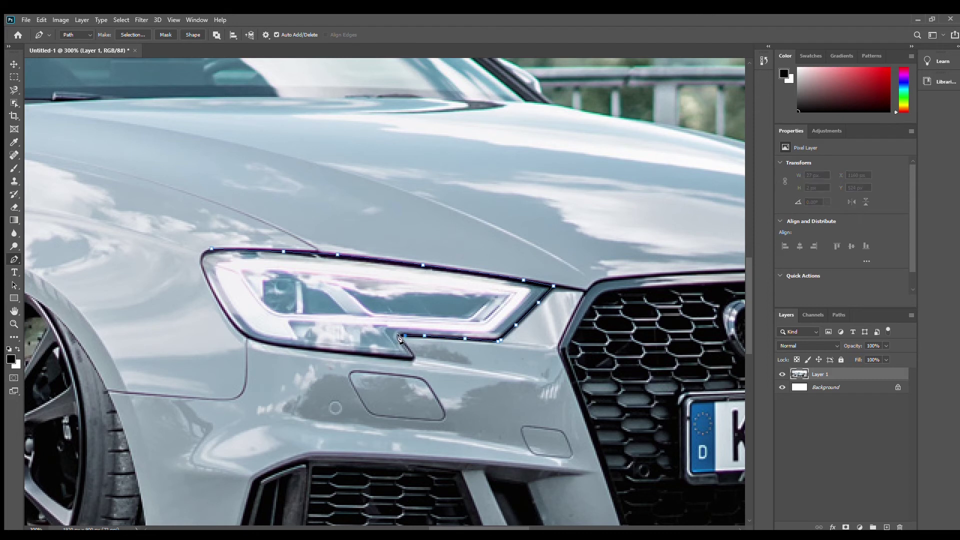
left_click(413, 356)
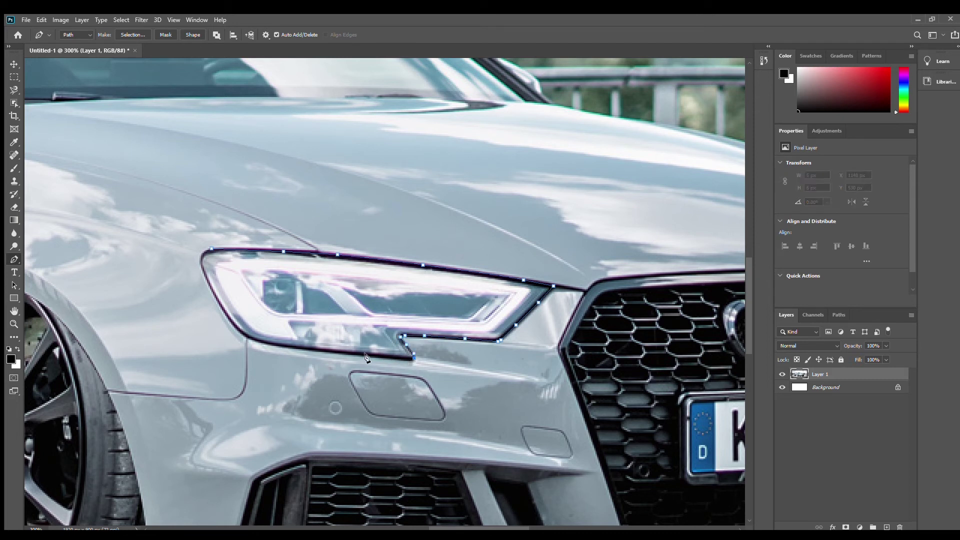
left_click(340, 352)
Curve the outline around the headlight's left end, close it, and load it as a selection
left_click_drag(279, 345, 241, 334)
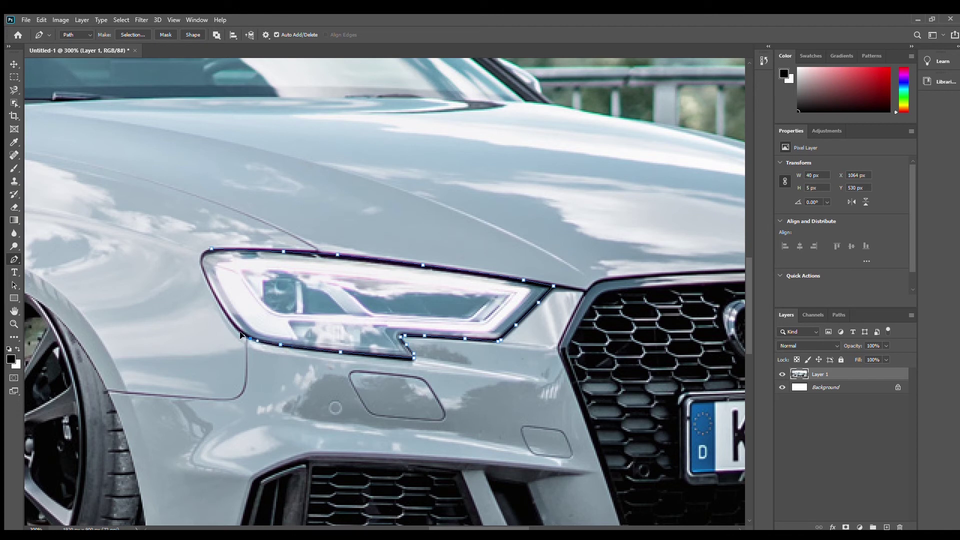
left_click(248, 340)
left_click_drag(218, 304, 198, 268)
left_click_drag(210, 250, 223, 248)
left_click(839, 315)
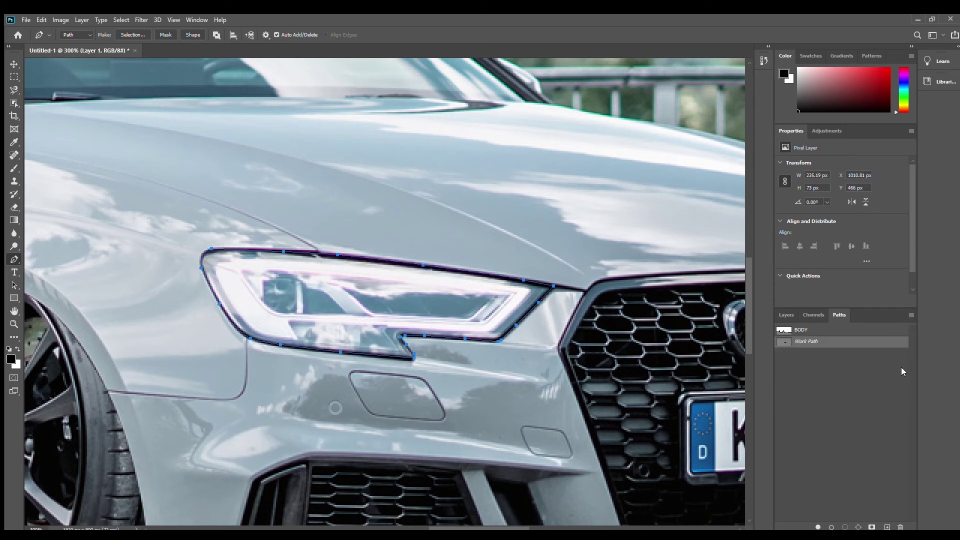
key("i")
key("ctrl+Return")
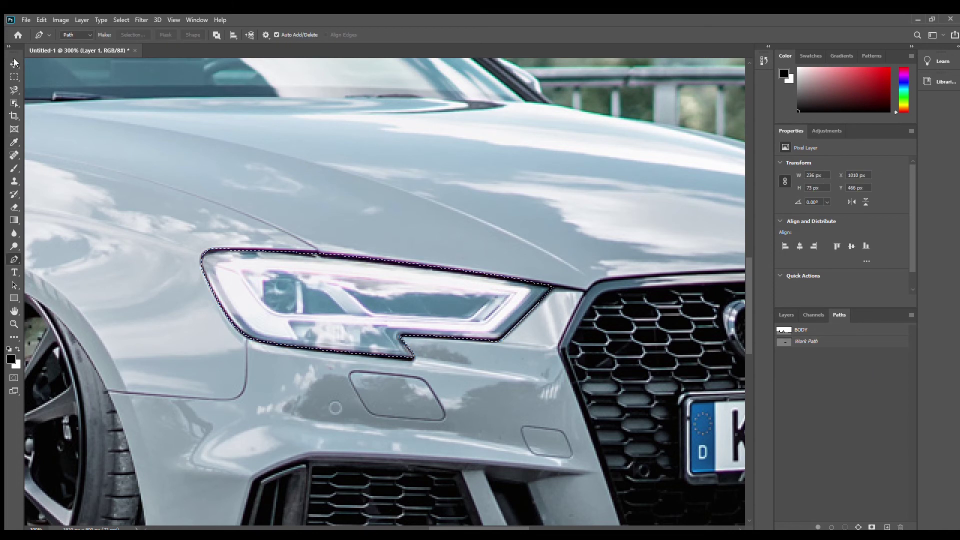
Darken the selected near headlight to a smoky tint with Curves, then zoom out
key("v")
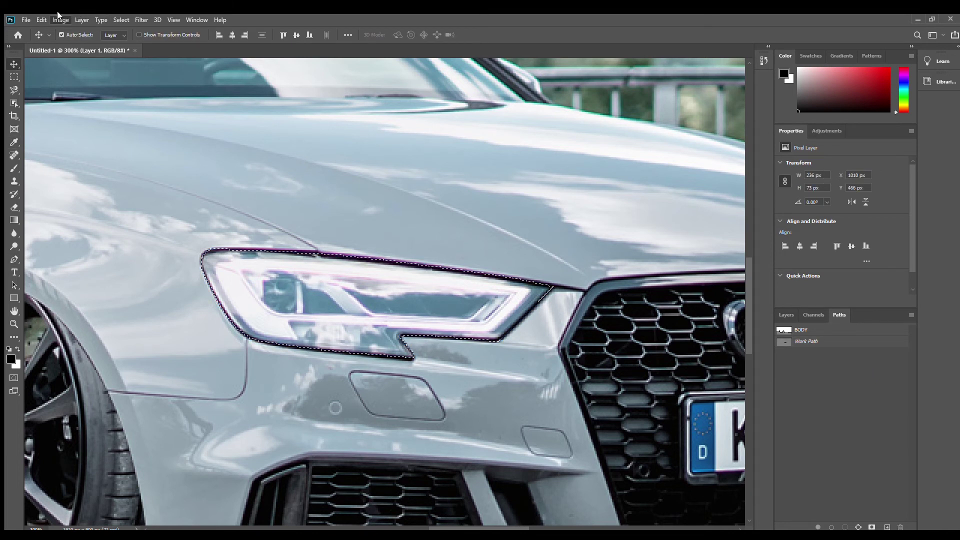
key("i")
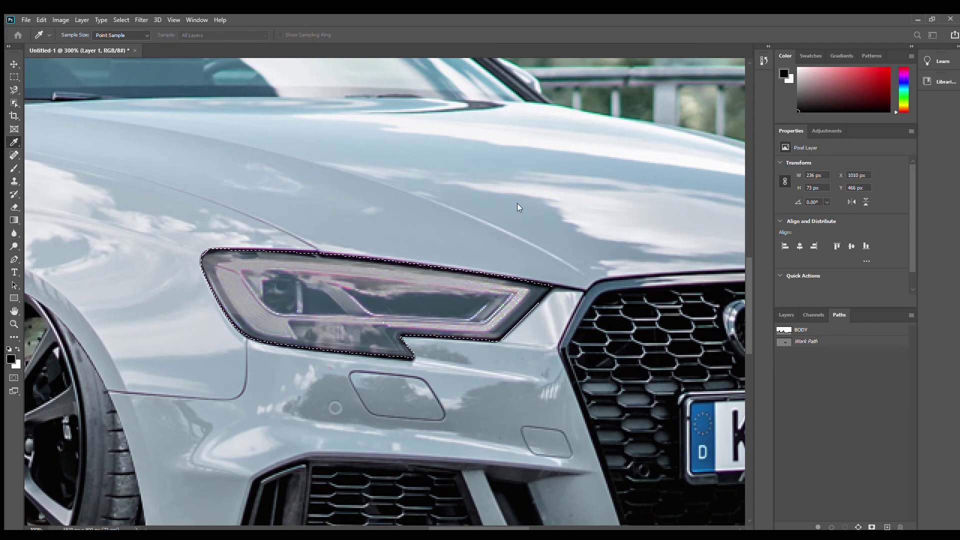
key("v")
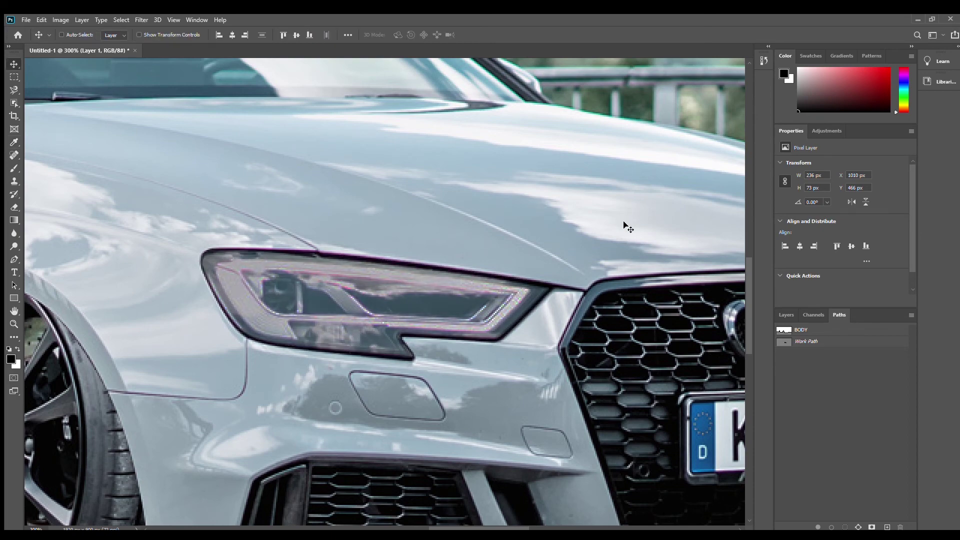
key("ctrl+minus")
key("ctrl+minus")
key("ctrl+minus")
key("ctrl+minus")
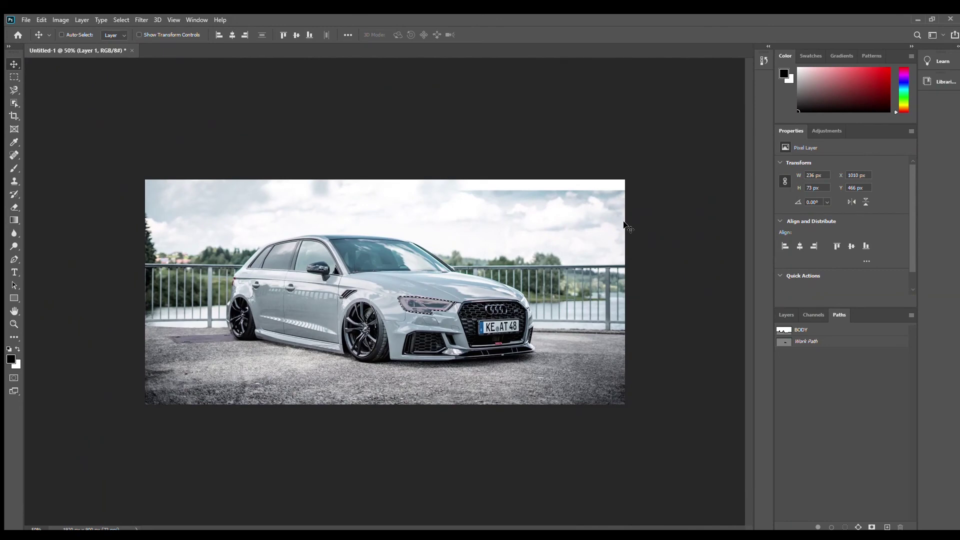
Deselect and zoom in on the grille and far headlight
key("ctrl+d")
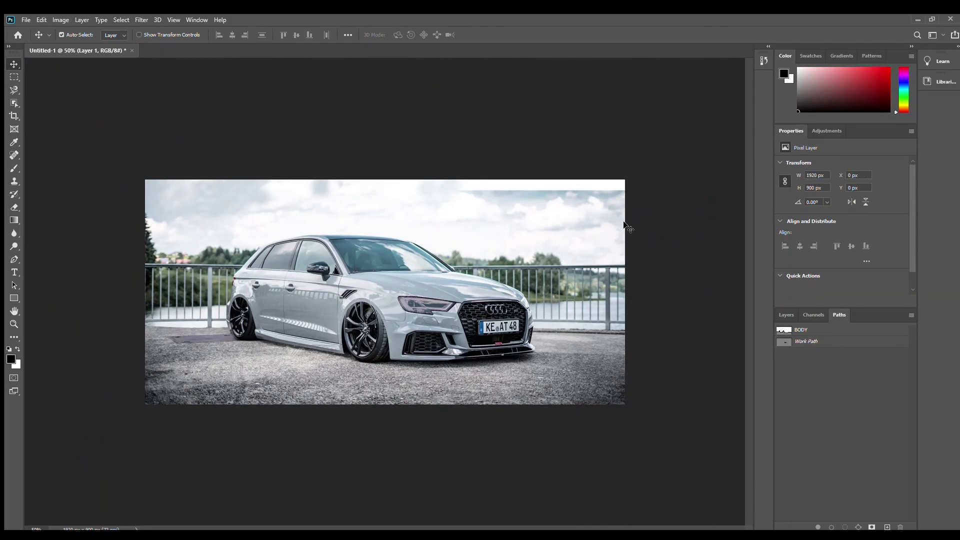
key("ctrl+plus")
key("ctrl+plus")
mouse_move(624, 225)
left_mouse_down()
mouse_move(281, 316)
mouse_move(139, 171)
left_mouse_up()
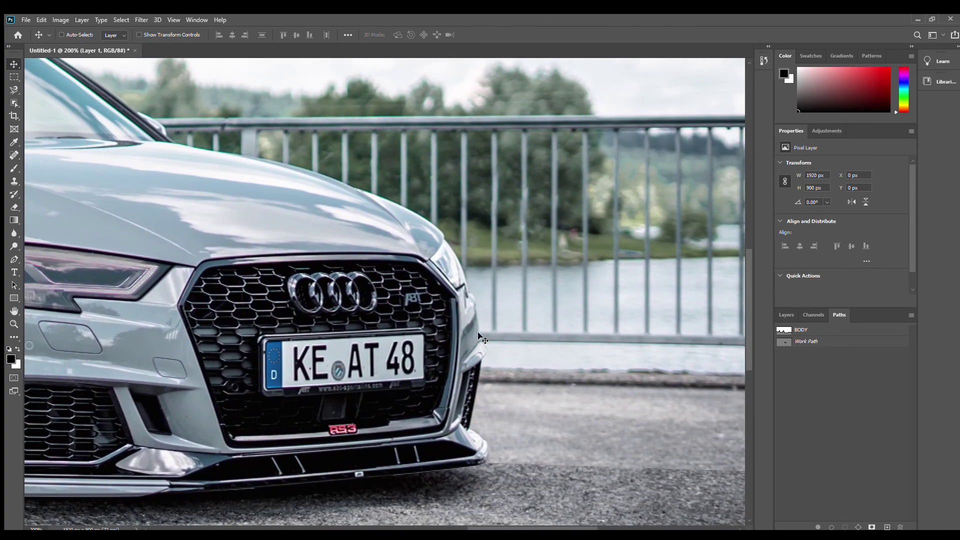
key("ctrl+plus")
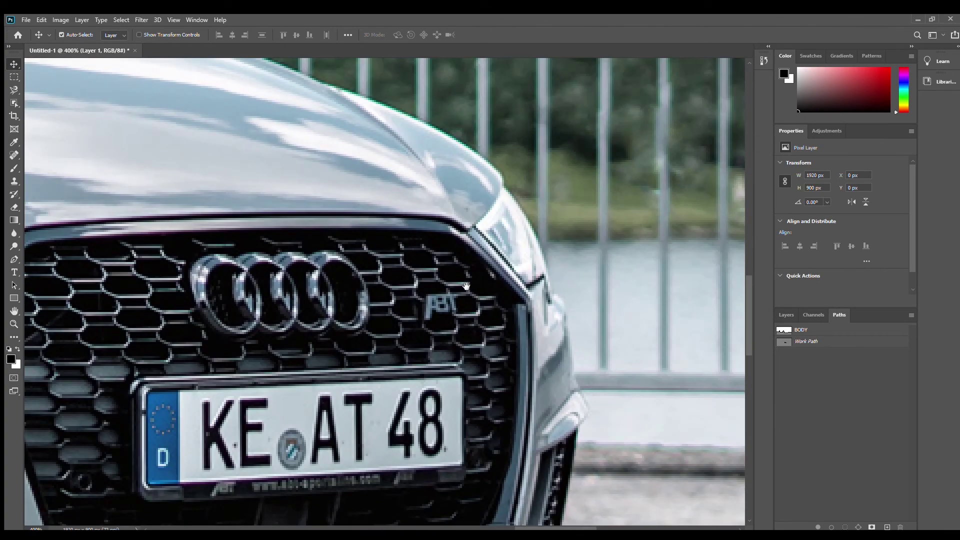
key("ctrl+plus")
Trace the far headlight with the Pen tool and load the outline as a selection
left_click(14, 259)
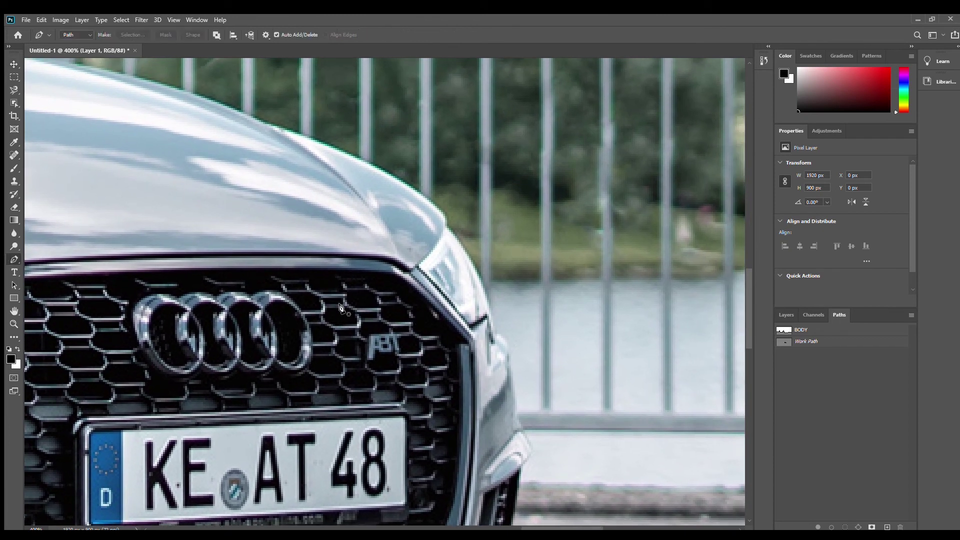
left_click(445, 226)
left_click_drag(419, 264, 403, 270)
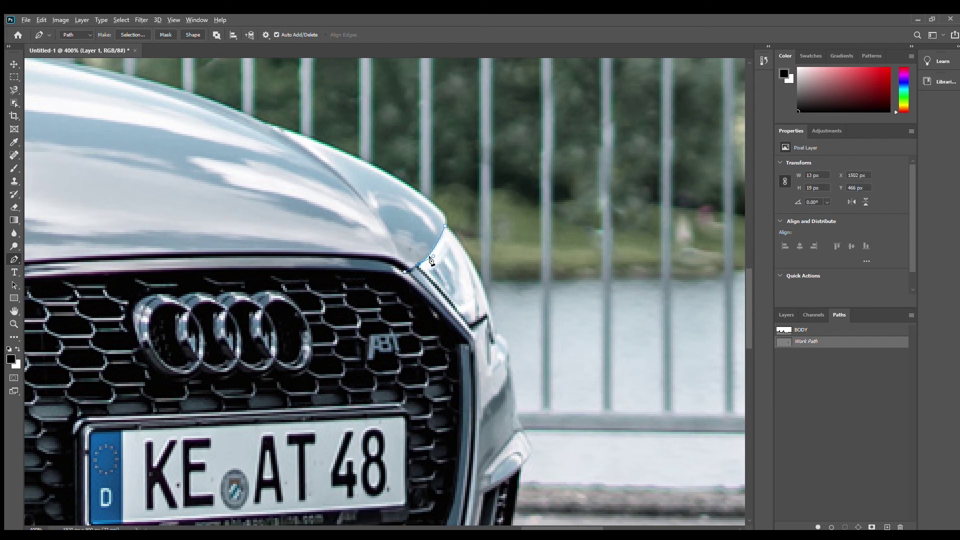
left_click(417, 269)
left_click(472, 329)
left_click_drag(487, 315, 487, 320)
left_click(489, 339)
left_click_drag(492, 339, 488, 311)
left_click_drag(472, 259, 452, 244)
left_click_drag(454, 245, 433, 221)
key("ctrl+Return")
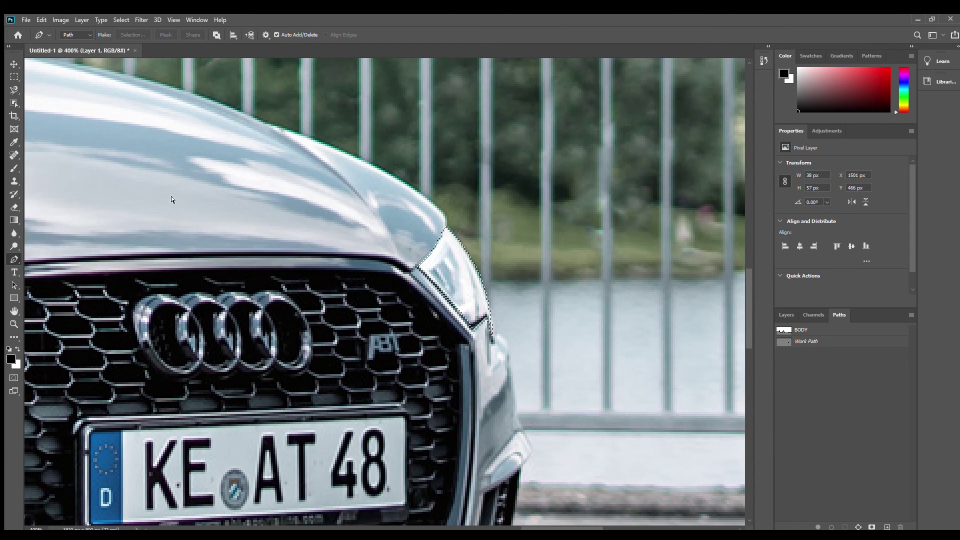
Darken the far headlight with Curves to match the smoky tint, then zoom out
key("ctrl+minus")
left_click_drag(175, 199, 353, 203)
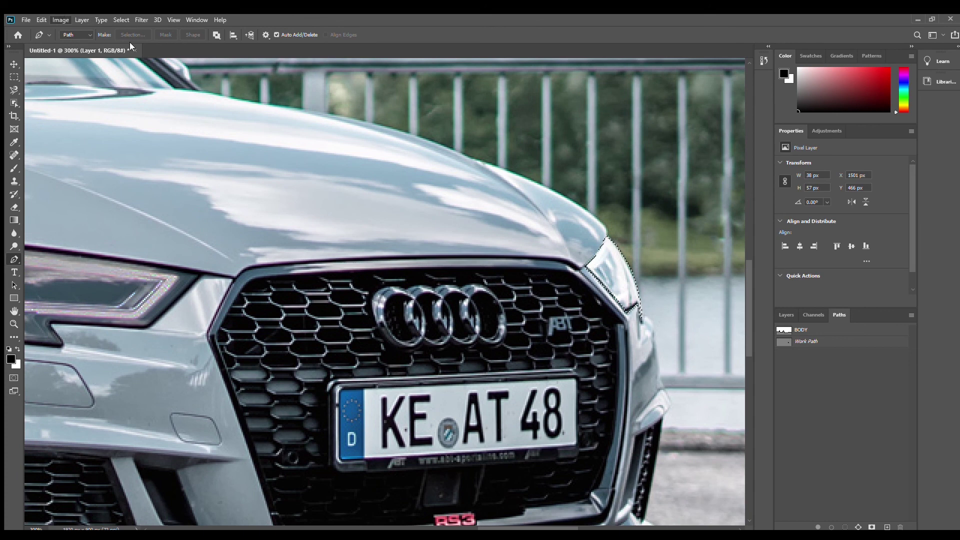
key("i")
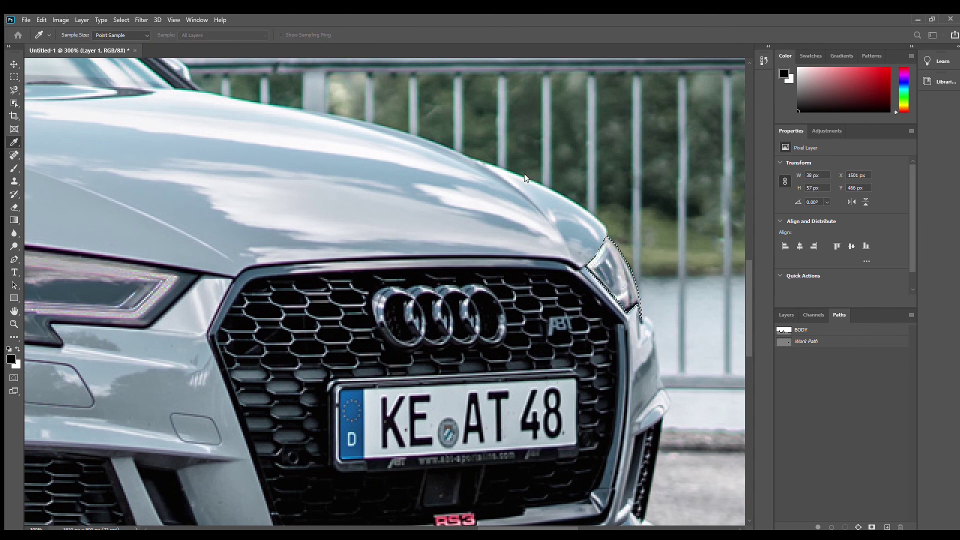
key("p")
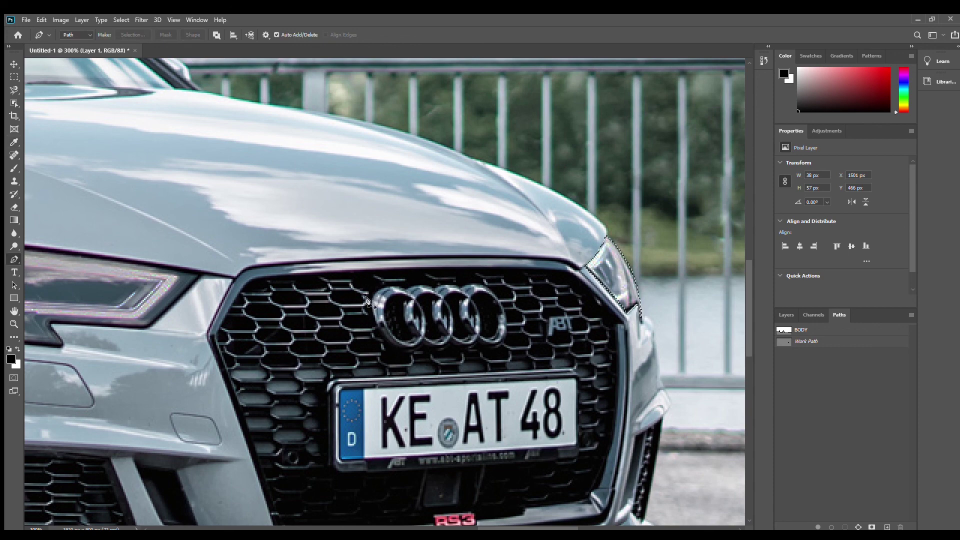
key("ctrl+minus")
key("ctrl+minus")
key("ctrl+minus")
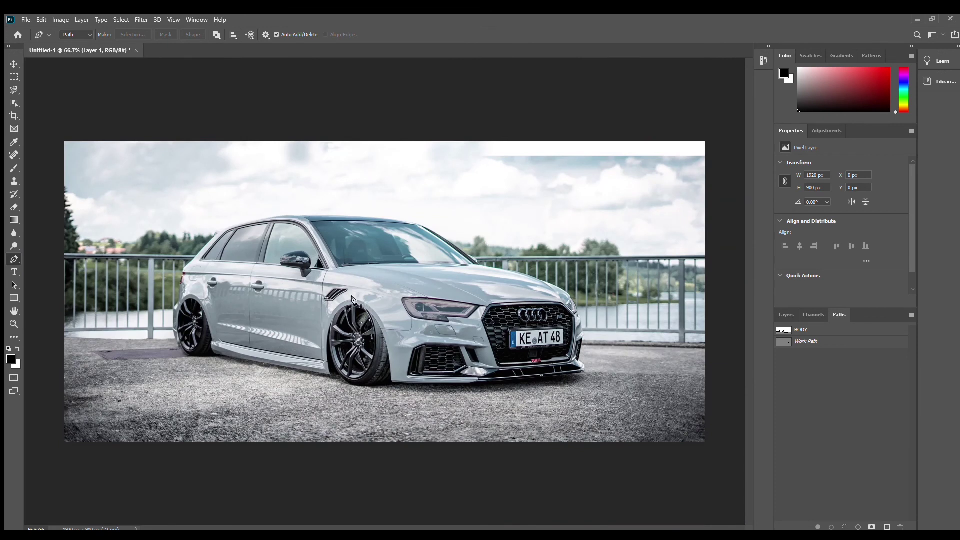
Hide the side panels so the finished car photo shows without toolbars
left_click(910, 46)
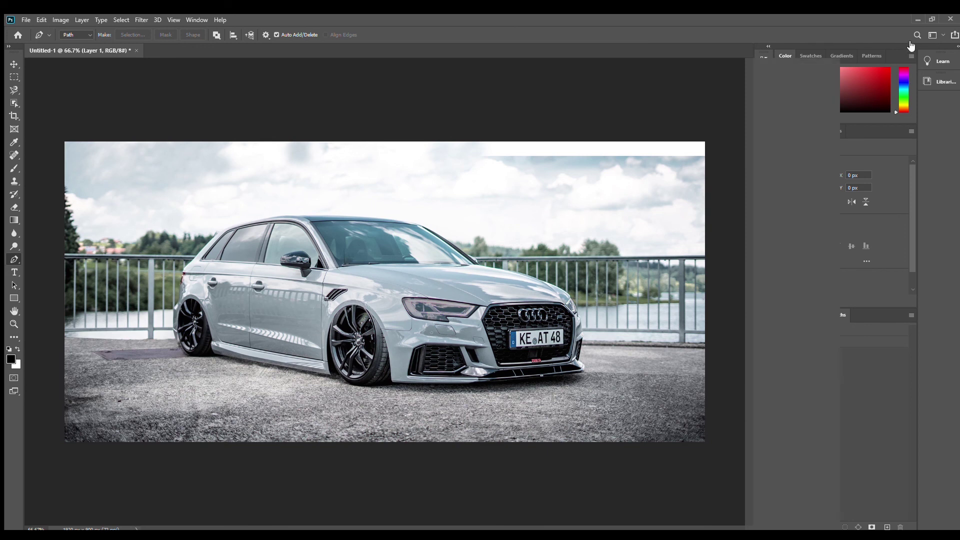